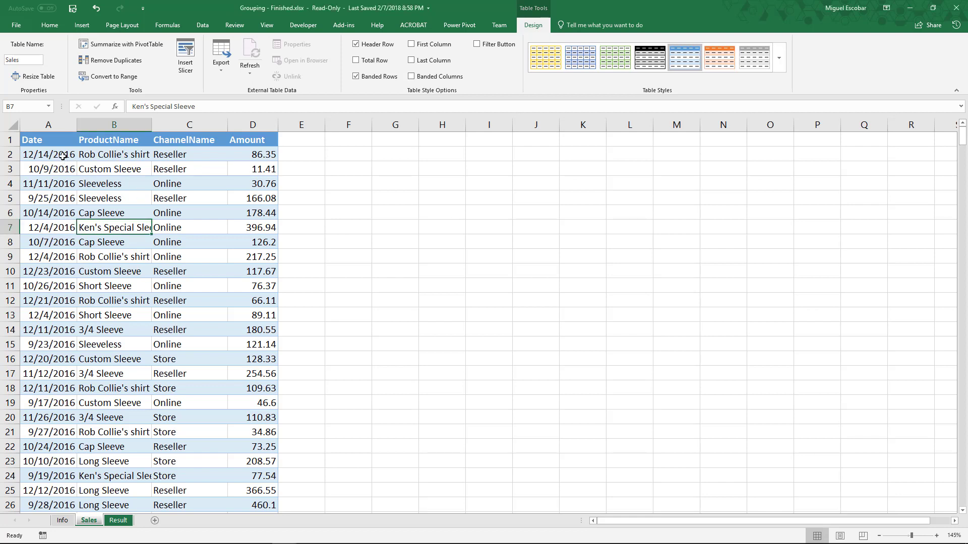
Step: Review the Sales table's Date, ProductName and Amount (86.35) values, then show the Result sheet
{"action": "left_click", "coordinate": [54, 144]}
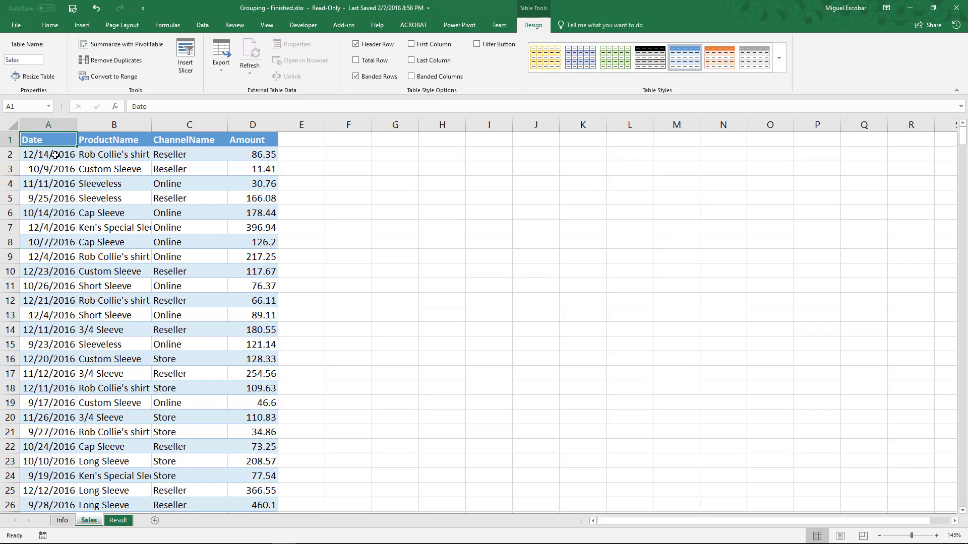
{"action": "left_click", "coordinate": [106, 145]}
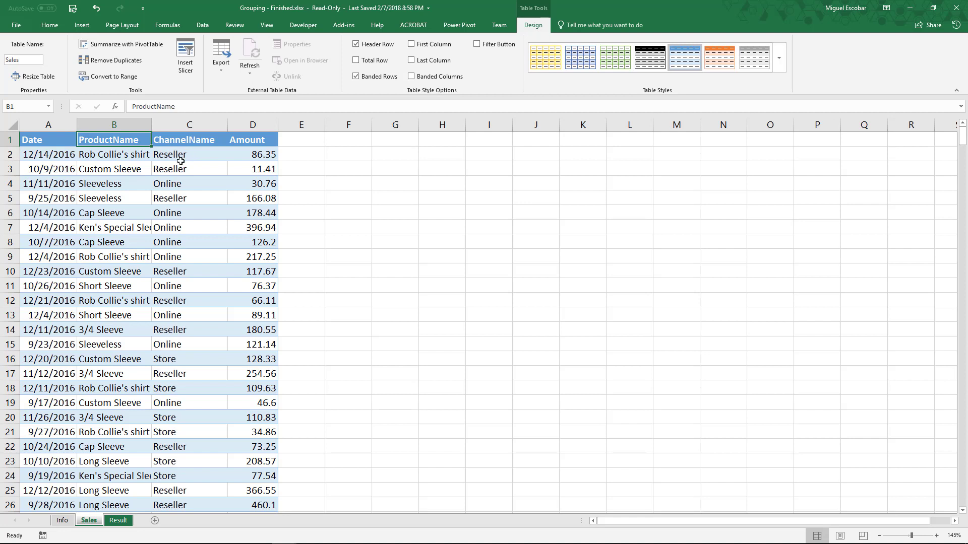
{"action": "left_click", "coordinate": [110, 157]}
{"action": "left_click", "coordinate": [235, 153]}
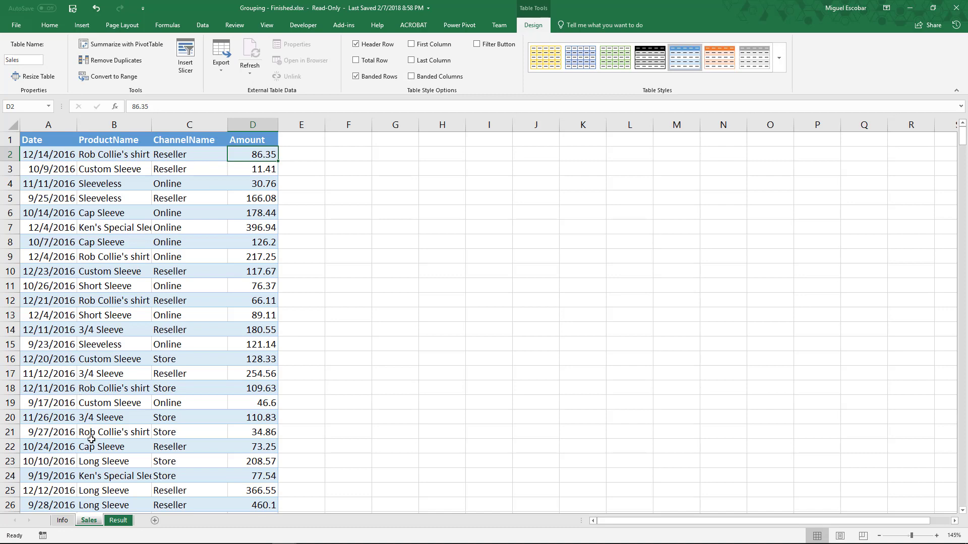
{"action": "left_click", "coordinate": [118, 520]}
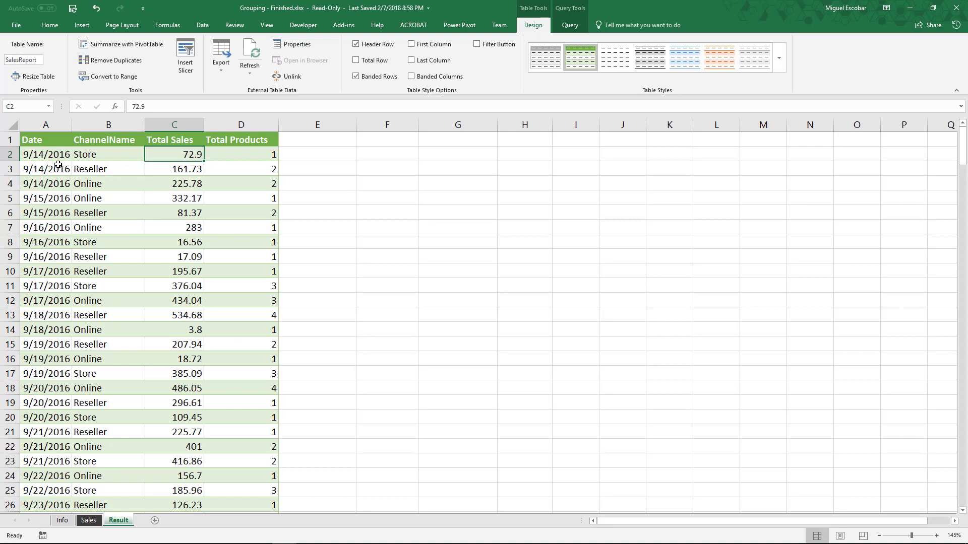
{"action": "left_click", "coordinate": [50, 140]}
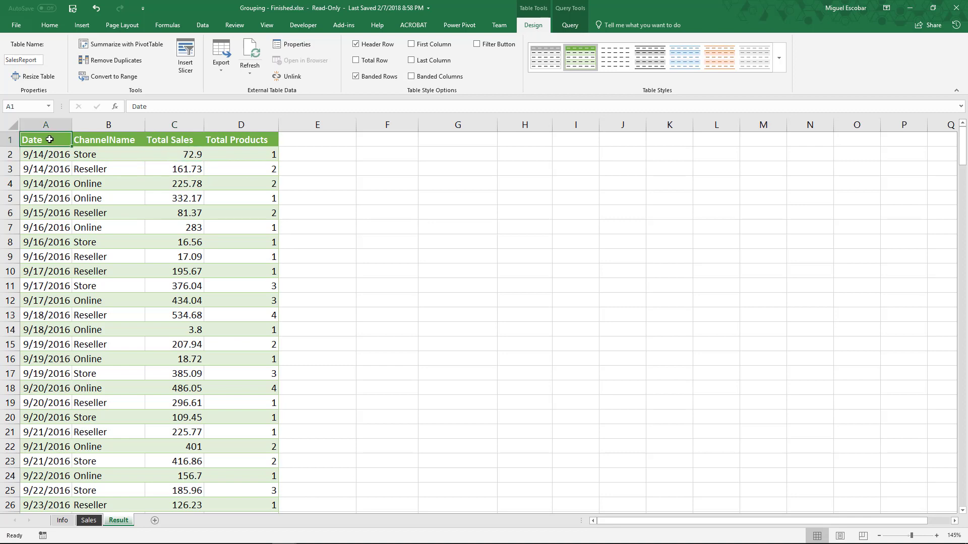
{"action": "left_click", "coordinate": [100, 138]}
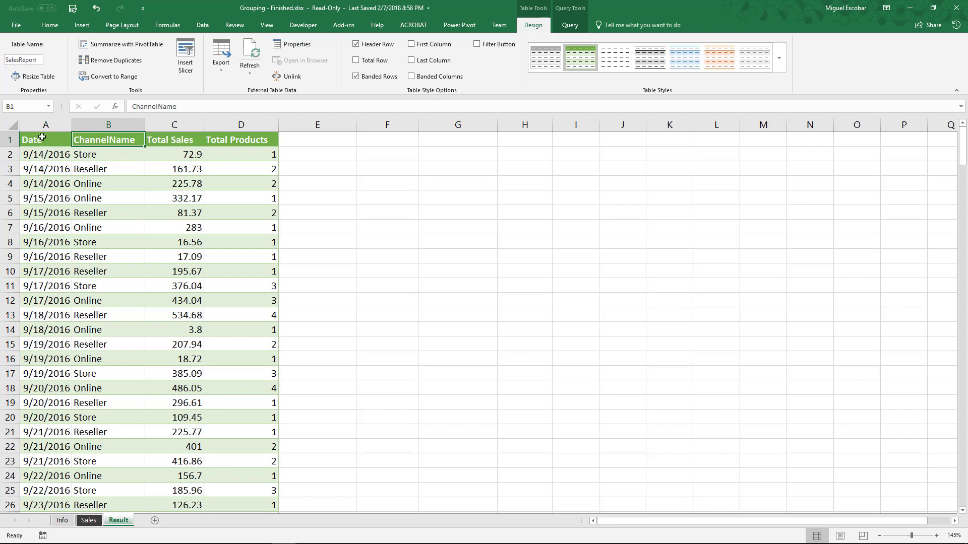
{"action": "left_click", "coordinate": [164, 154]}
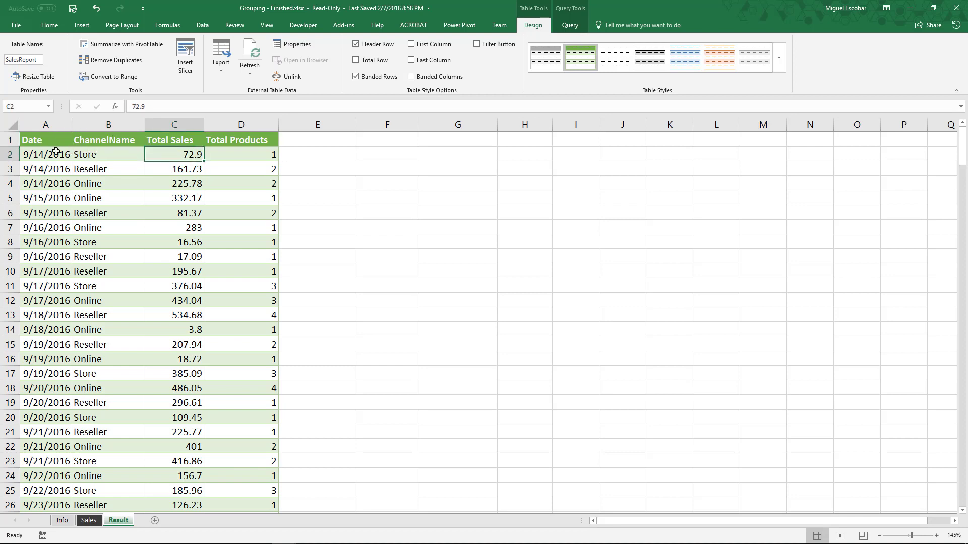
{"action": "left_click", "coordinate": [237, 155]}
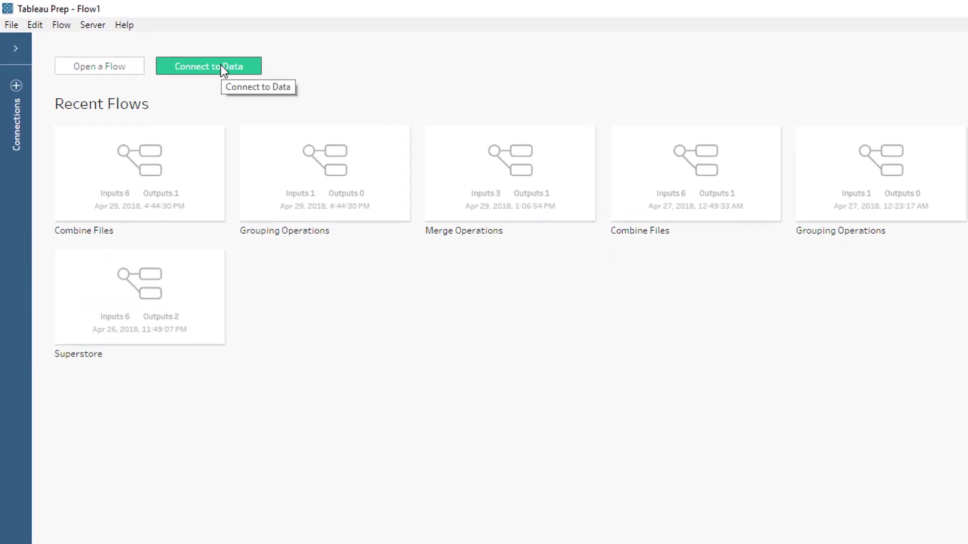
Step: Connect to the Microsoft Excel workbook Grouping - Start.xlsx as the data source
{"action": "left_click", "coordinate": [254, 75]}
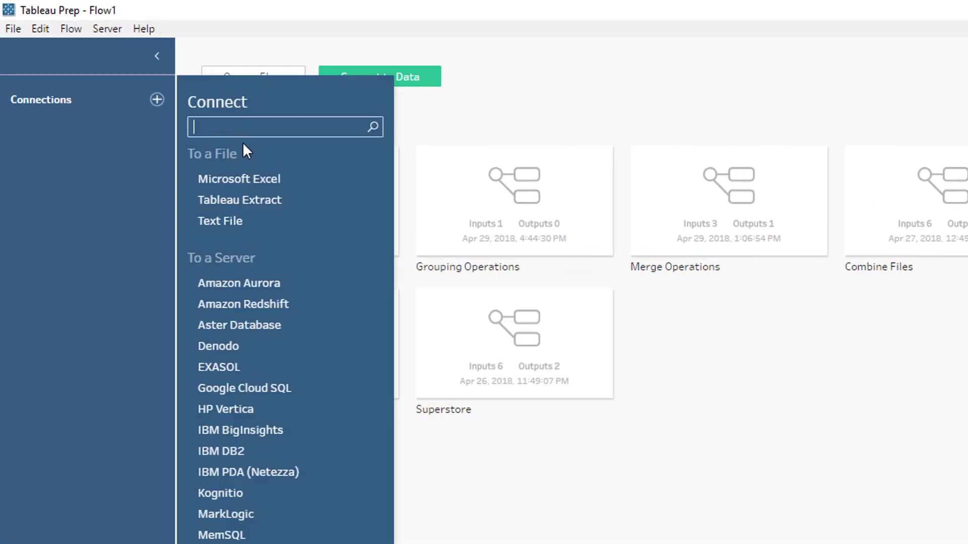
{"action": "left_click", "coordinate": [254, 185]}
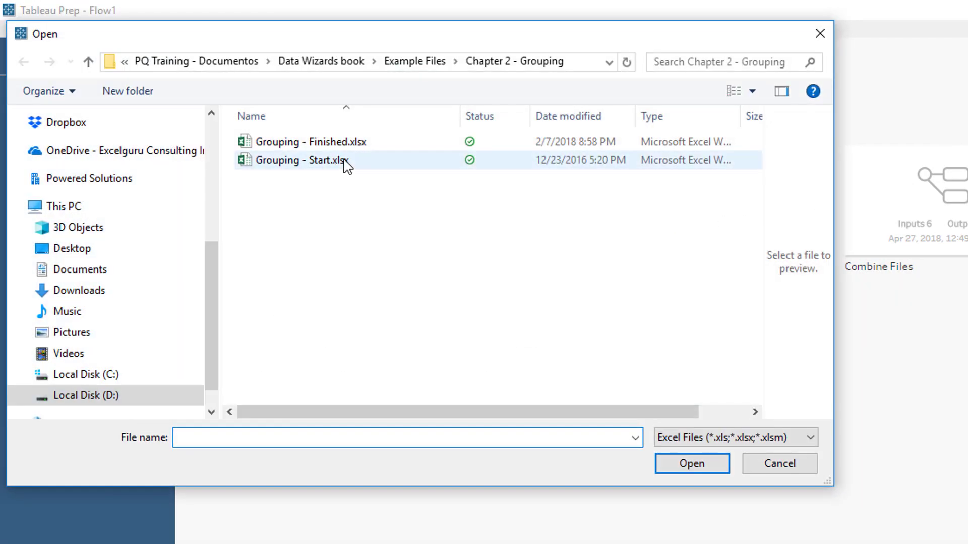
{"action": "left_click", "coordinate": [337, 168]}
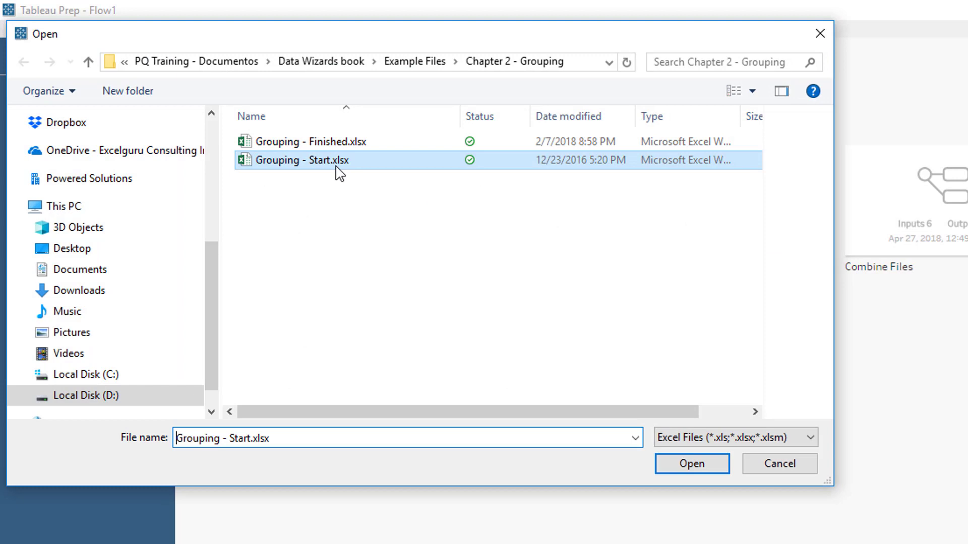
{"action": "double_click", "coordinate": [336, 168]}
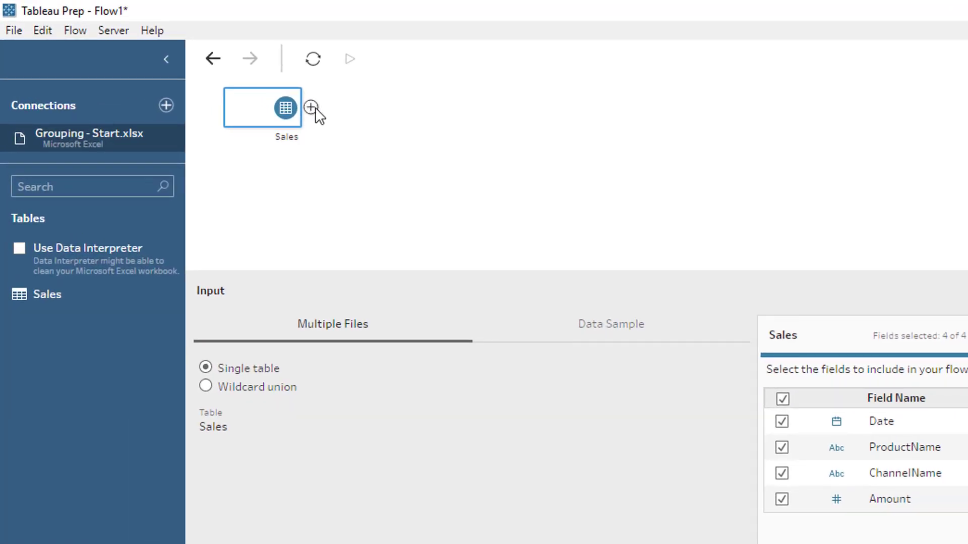
Step: Add an aggregate step after Sales grouped by Date and ChannelName
{"action": "left_click", "coordinate": [314, 108]}
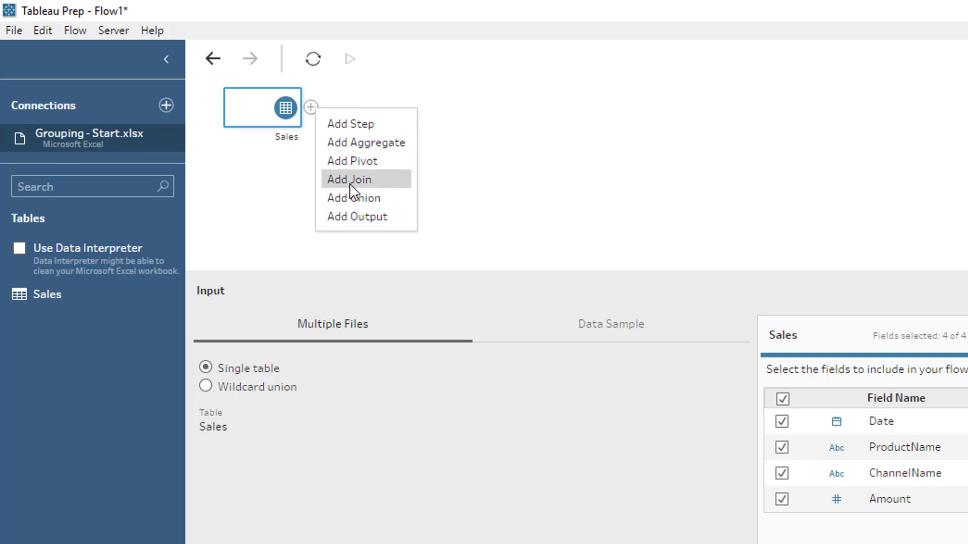
{"action": "left_click", "coordinate": [403, 146]}
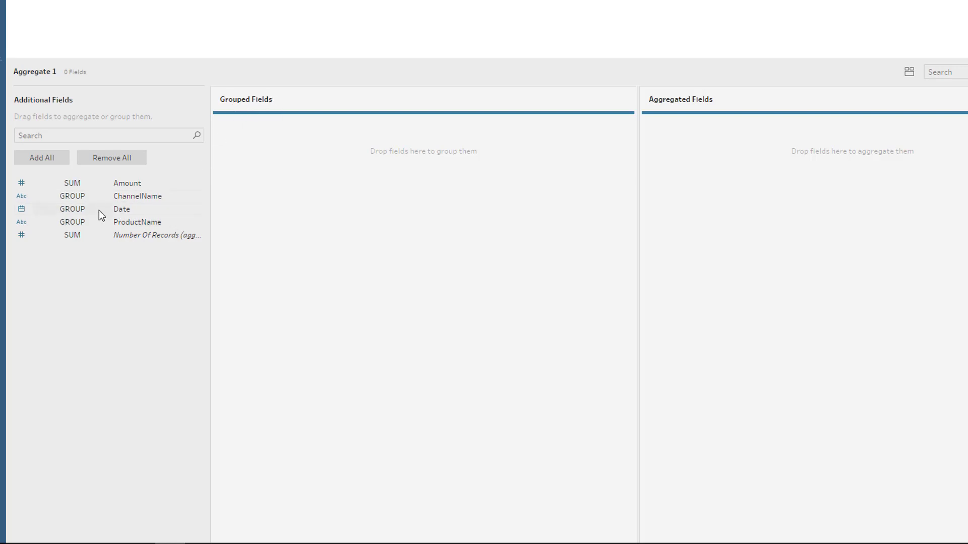
{"action": "left_click", "coordinate": [113, 208]}
{"action": "left_click", "coordinate": [168, 197], "text": "ctrl"}
{"action": "left_click_drag", "start_coordinate": [158, 202], "coordinate": [339, 171]}
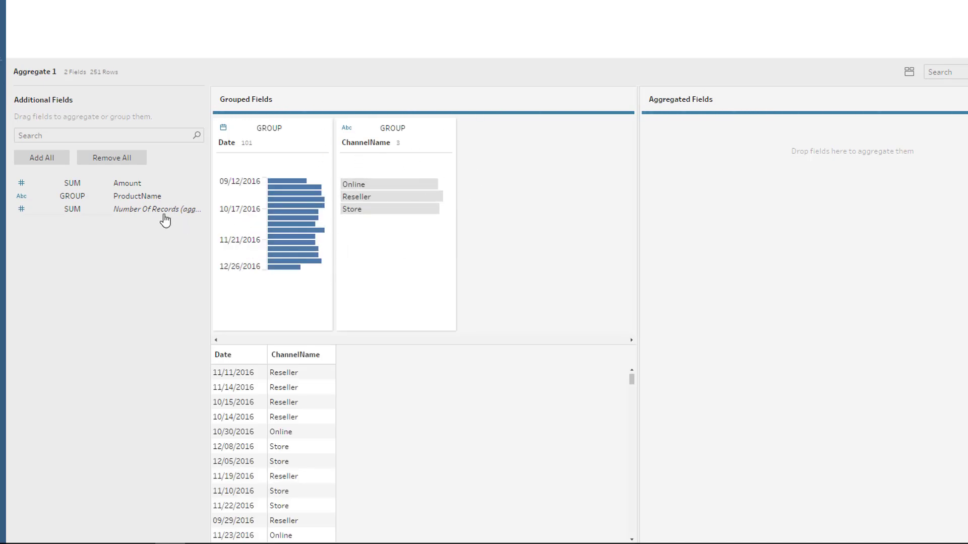
Step: Sum Number Of Records and Amount as aggregated fields
{"action": "left_click", "coordinate": [132, 215]}
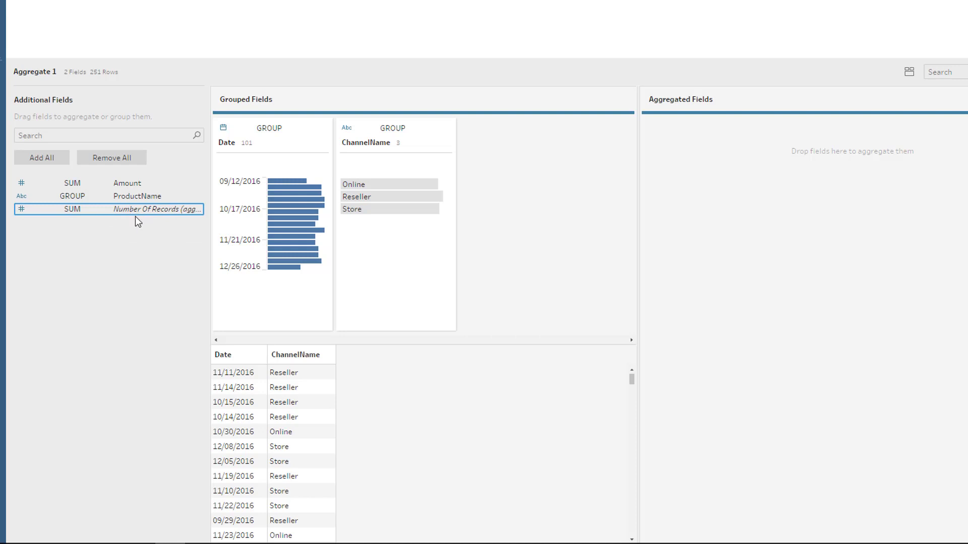
{"action": "left_click_drag", "start_coordinate": [135, 216], "coordinate": [689, 171]}
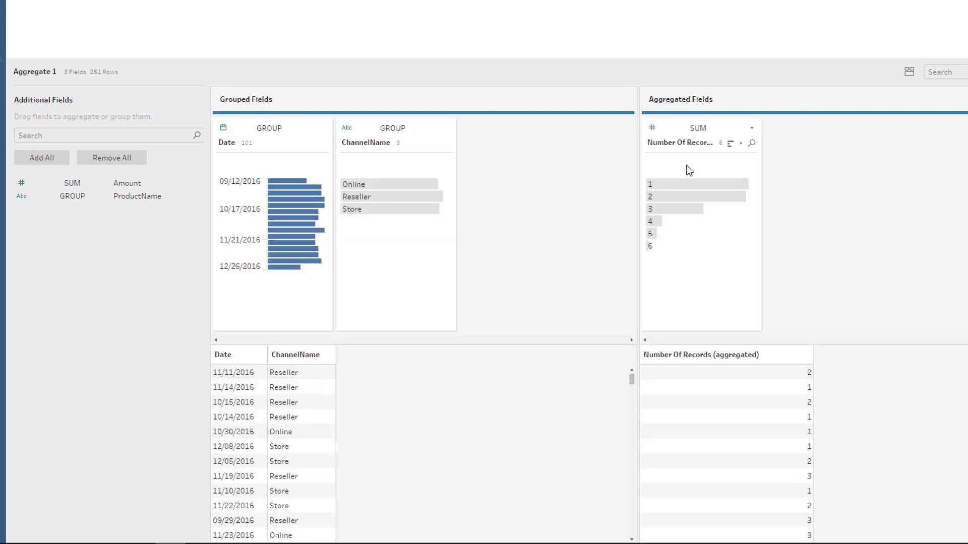
{"action": "left_click", "coordinate": [110, 185]}
{"action": "left_click_drag", "start_coordinate": [110, 185], "coordinate": [804, 177]}
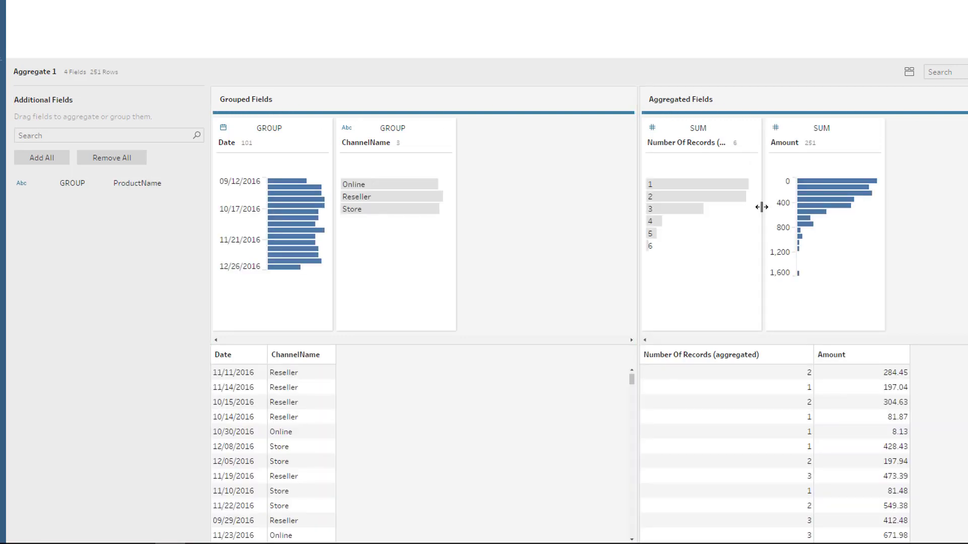
Step: Rename the aggregated fields to Total Products and Total Sales
{"action": "double_click", "coordinate": [689, 145]}
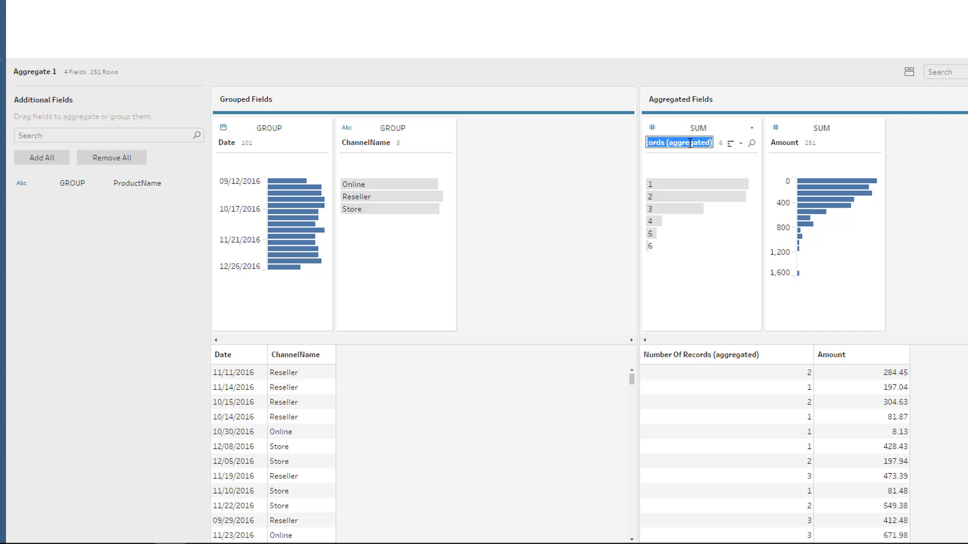
{"action": "type", "text": "Total Prod"}
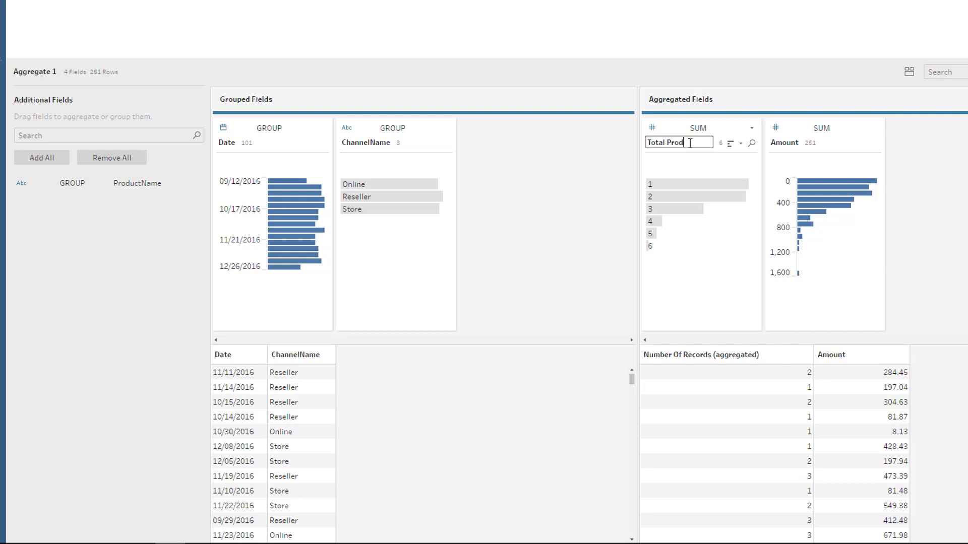
{"action": "type", "text": "ucts"}
{"action": "key", "text": "Return"}
{"action": "double_click", "coordinate": [792, 143]}
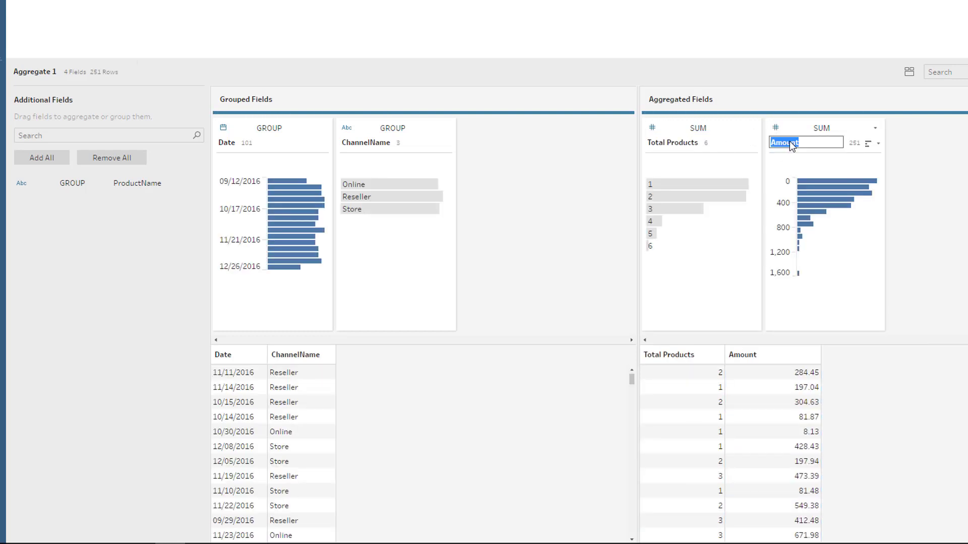
{"action": "type", "text": "Total Sales"}
{"action": "key", "text": "Return"}
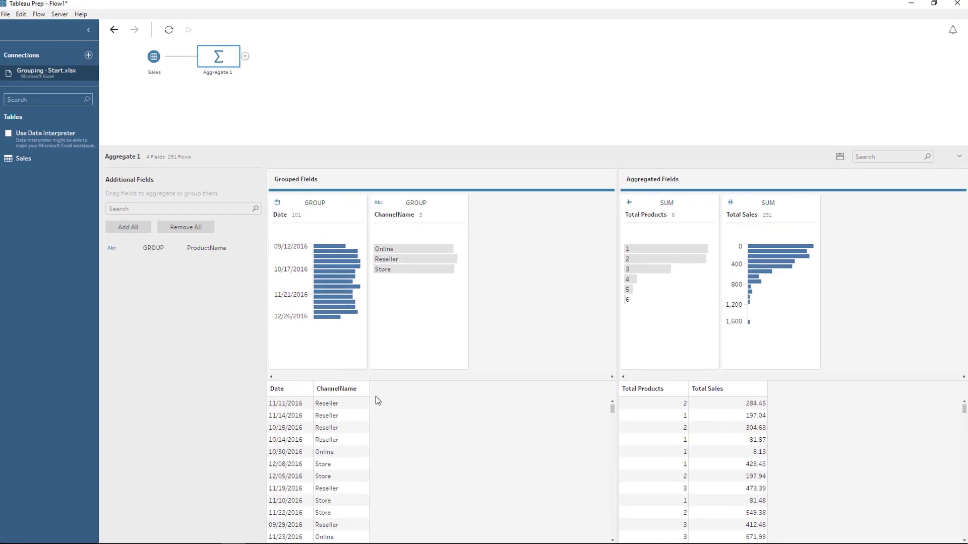
Step: Add an output step after Aggregate 1, keeping the .hyper output type
{"action": "left_click", "coordinate": [246, 59]}
{"action": "left_click", "coordinate": [283, 118]}
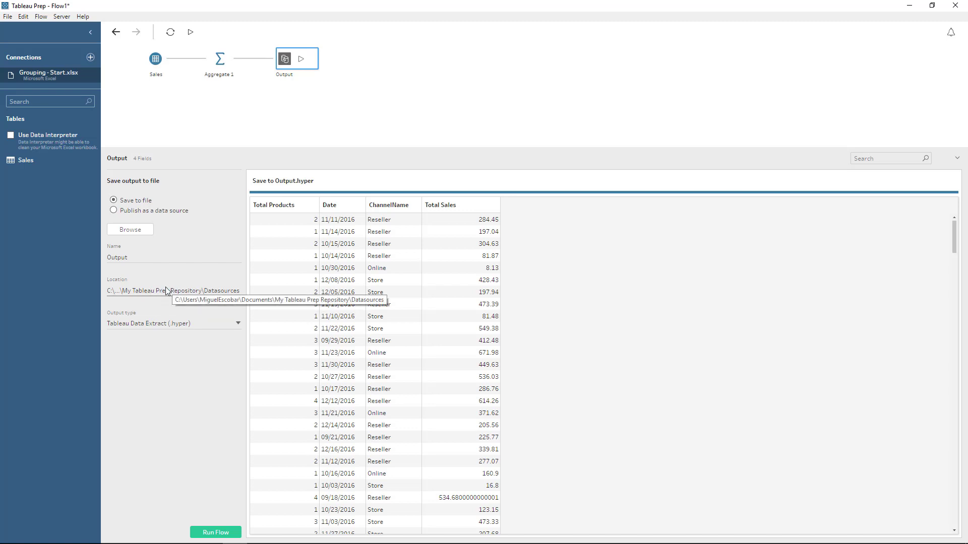
{"action": "left_click", "coordinate": [135, 325]}
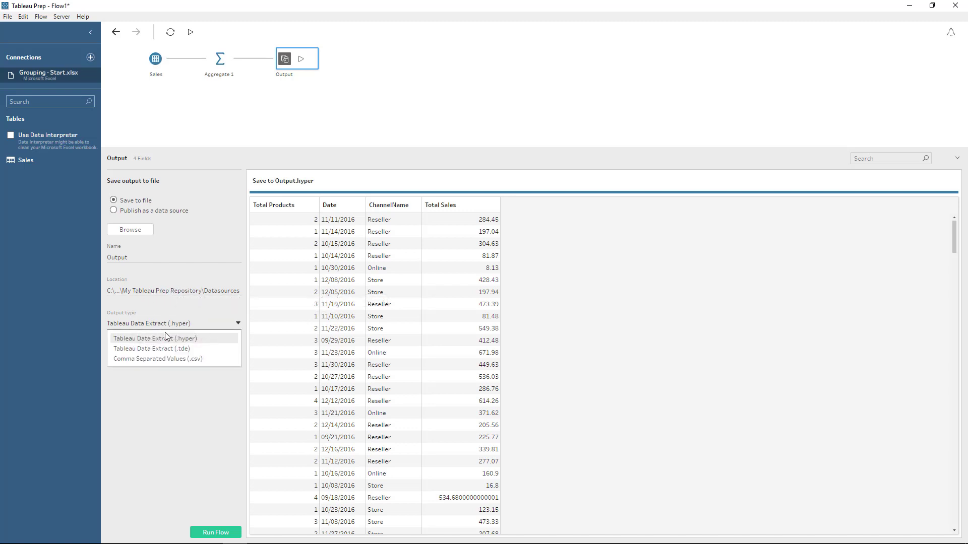
{"action": "left_click", "coordinate": [195, 410]}
Step: Run the flow, replacing the existing Output.hyper file
{"action": "left_click", "coordinate": [215, 532]}
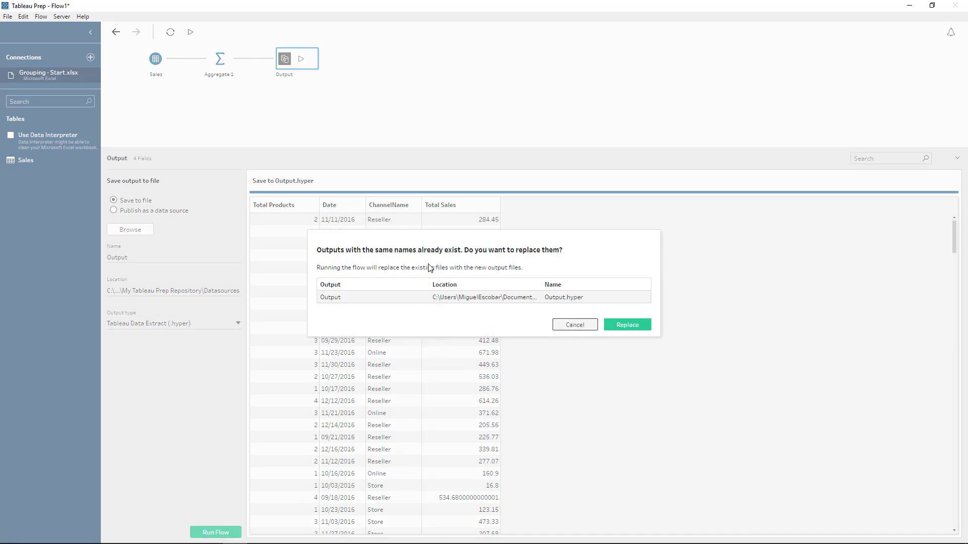
{"action": "left_click", "coordinate": [625, 327]}
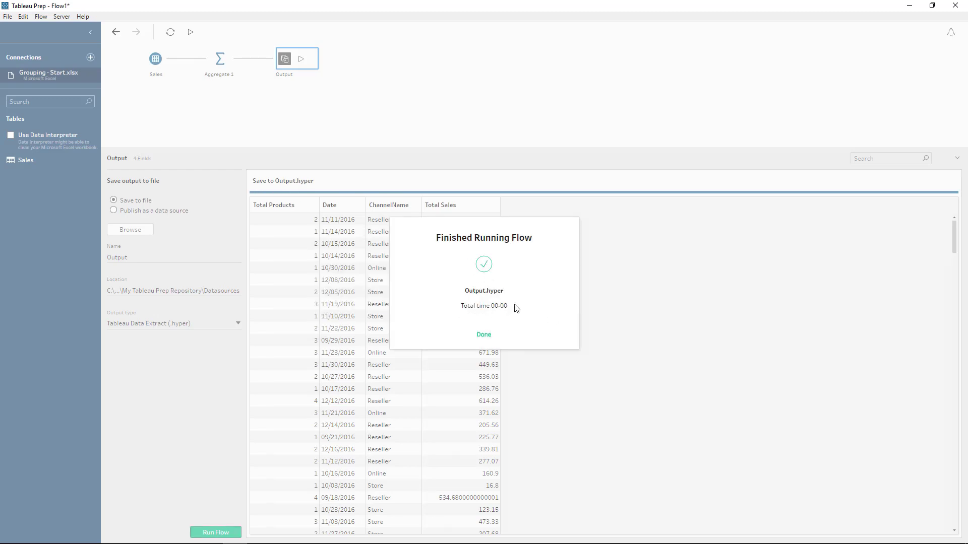
{"action": "left_click", "coordinate": [488, 335]}
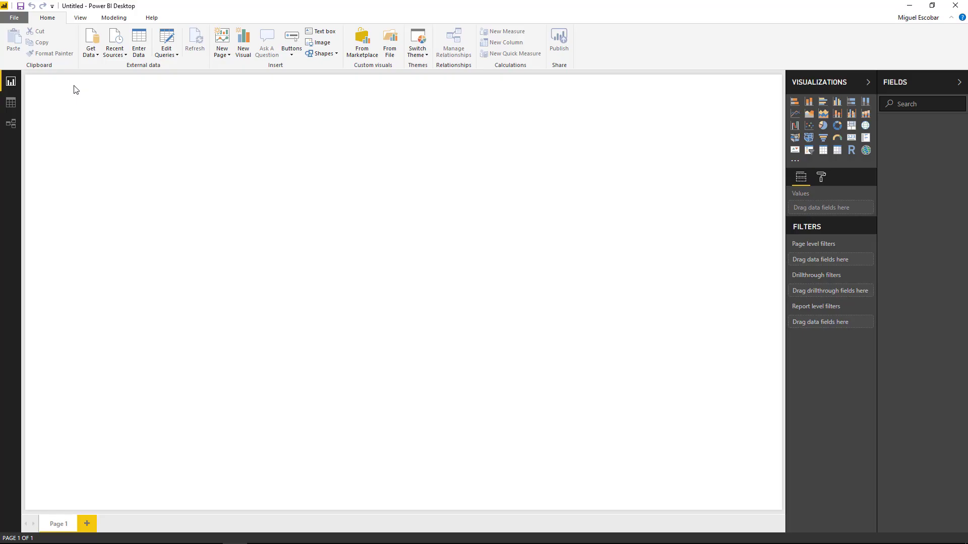
Step: Get Data from Excel file Grouping - Start.xlsx and edit its Sales1 table
{"action": "left_click", "coordinate": [92, 54]}
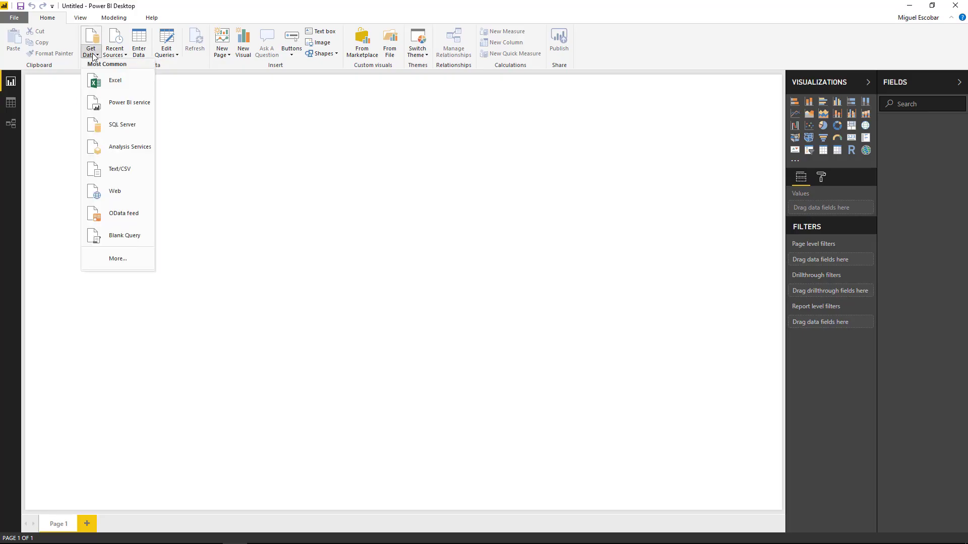
{"action": "left_click", "coordinate": [100, 84]}
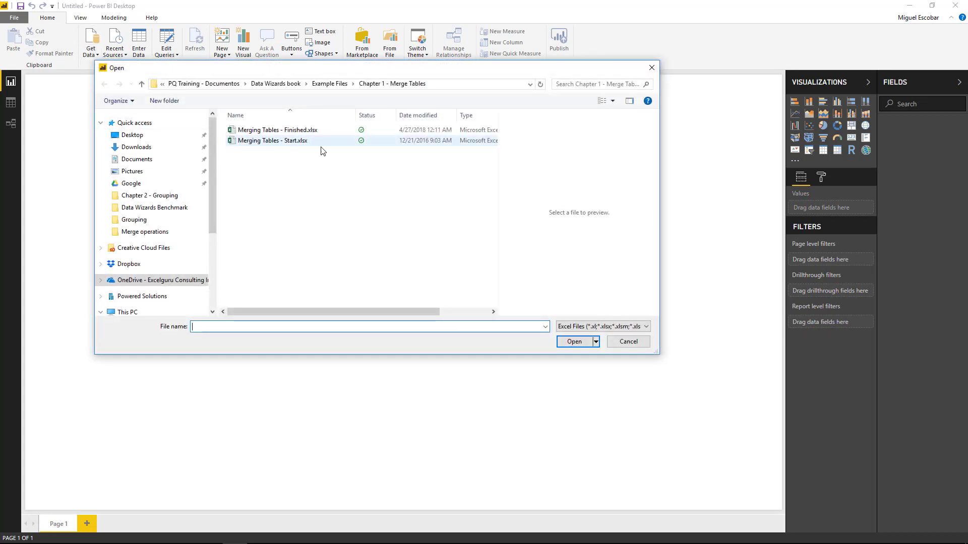
{"action": "key", "text": "ctrl+v"}
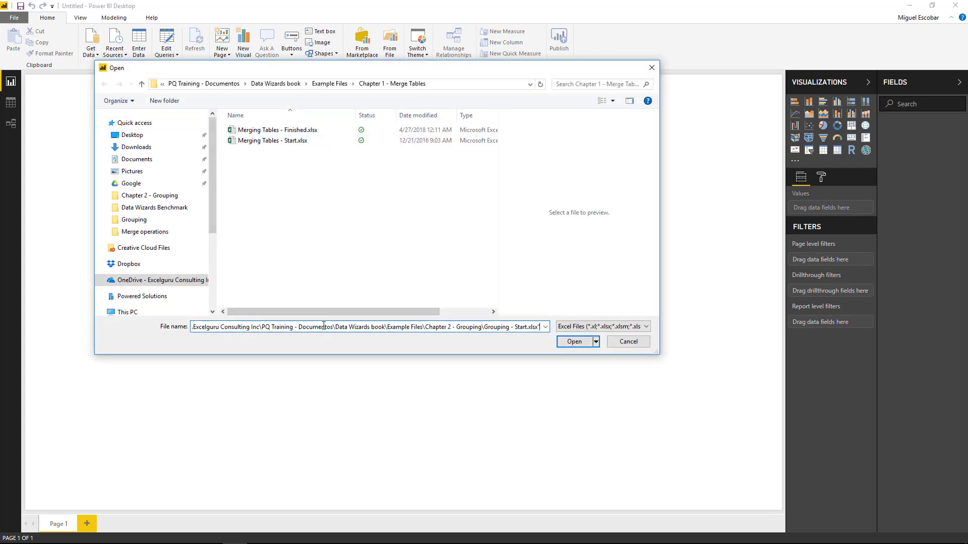
{"action": "key", "text": "Return"}
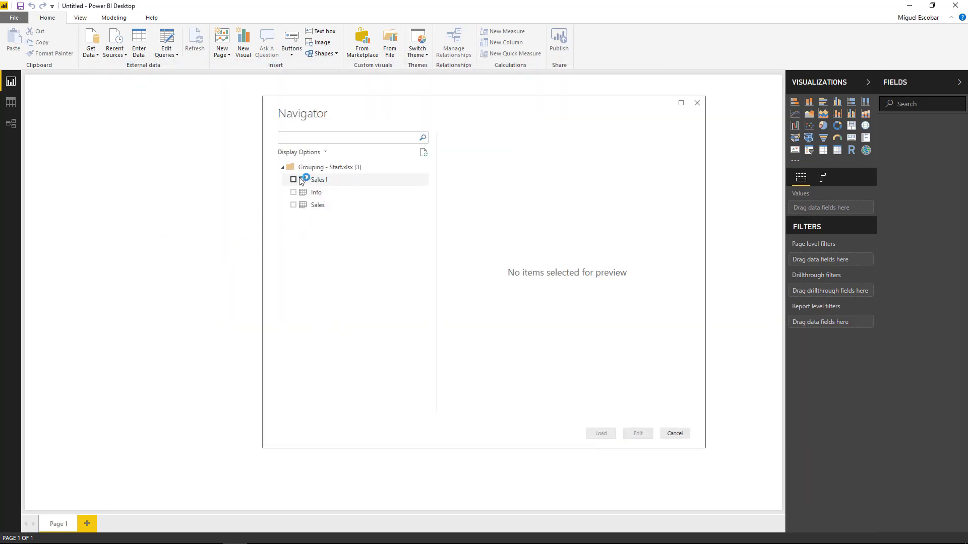
{"action": "left_click", "coordinate": [294, 179]}
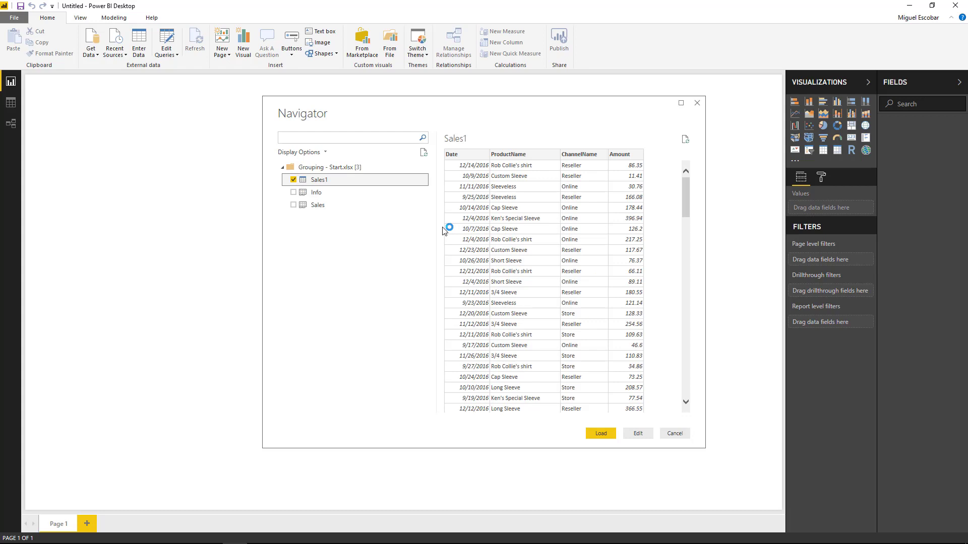
{"action": "left_click", "coordinate": [643, 434]}
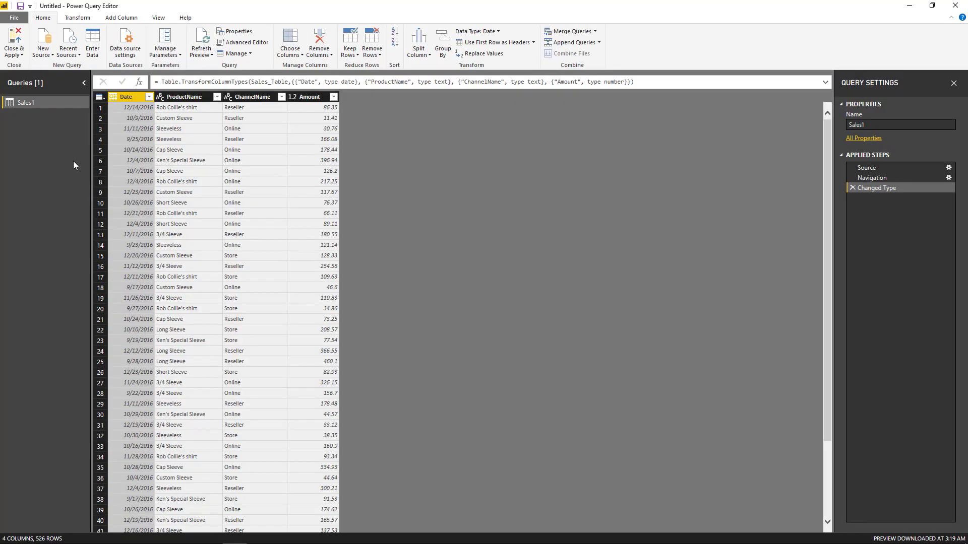
Step: Rename the query from Sales1 to Sales in Query Settings
{"action": "left_click", "coordinate": [874, 126]}
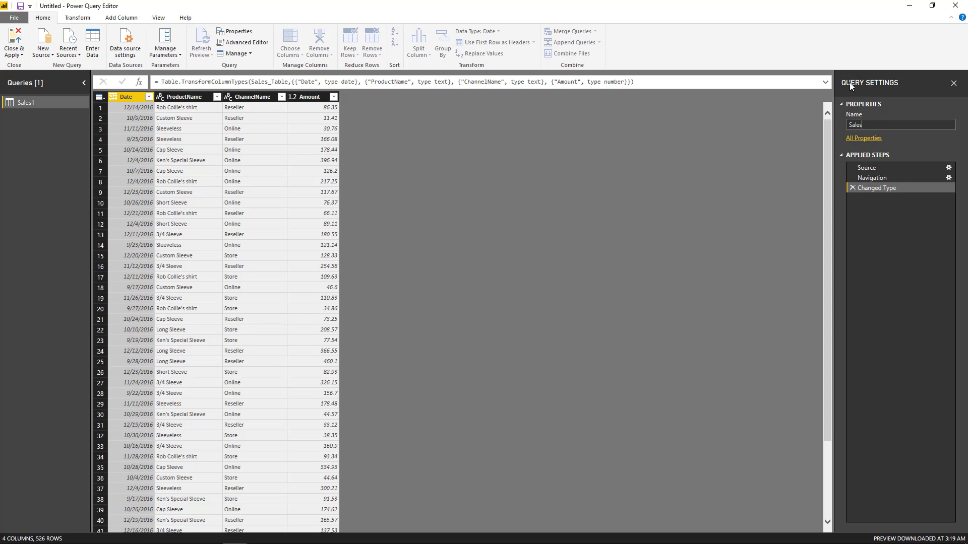
{"action": "left_click", "coordinate": [878, 177]}
{"action": "left_click", "coordinate": [878, 189]}
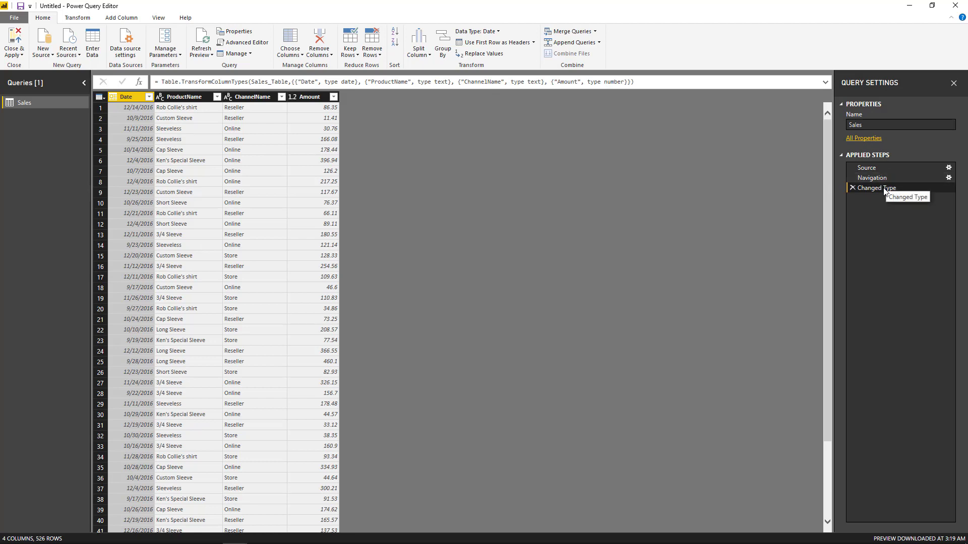
{"action": "left_click_drag", "start_coordinate": [883, 176], "coordinate": [886, 185]}
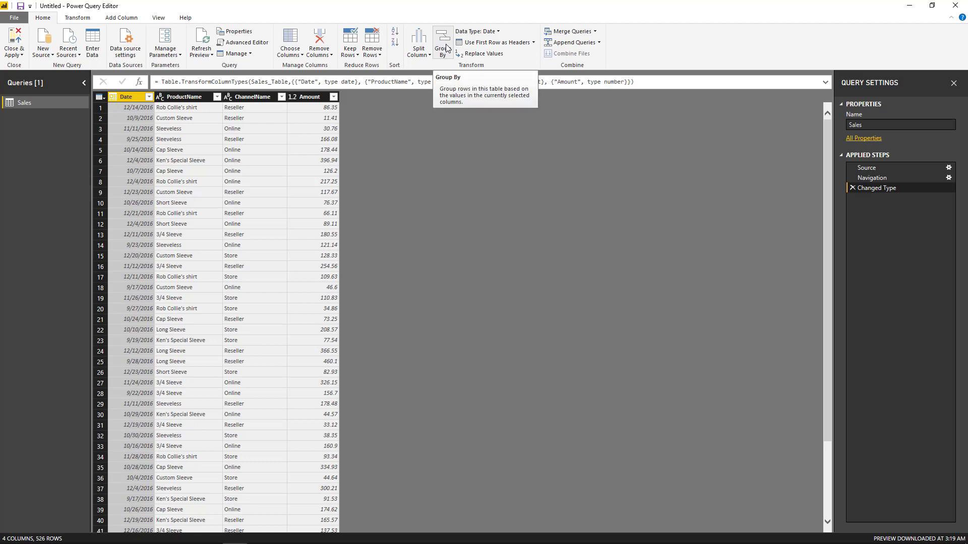
Step: Open Group By from the Transform tab and switch it to Advanced mode
{"action": "left_click", "coordinate": [83, 19]}
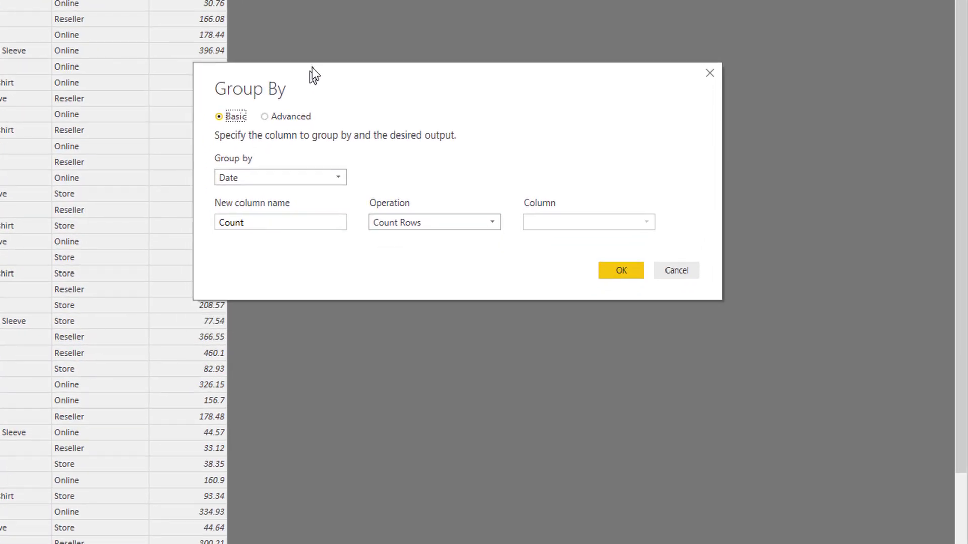
{"action": "left_click_drag", "start_coordinate": [313, 75], "coordinate": [328, 58]}
{"action": "left_click", "coordinate": [309, 100]}
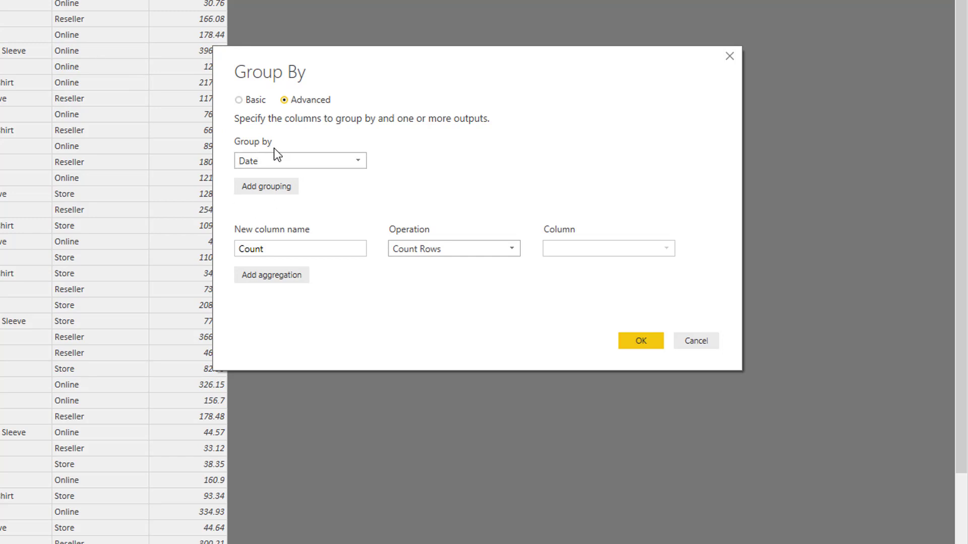
Step: Add ChannelName as a second grouping column alongside Date
{"action": "left_click", "coordinate": [265, 187]}
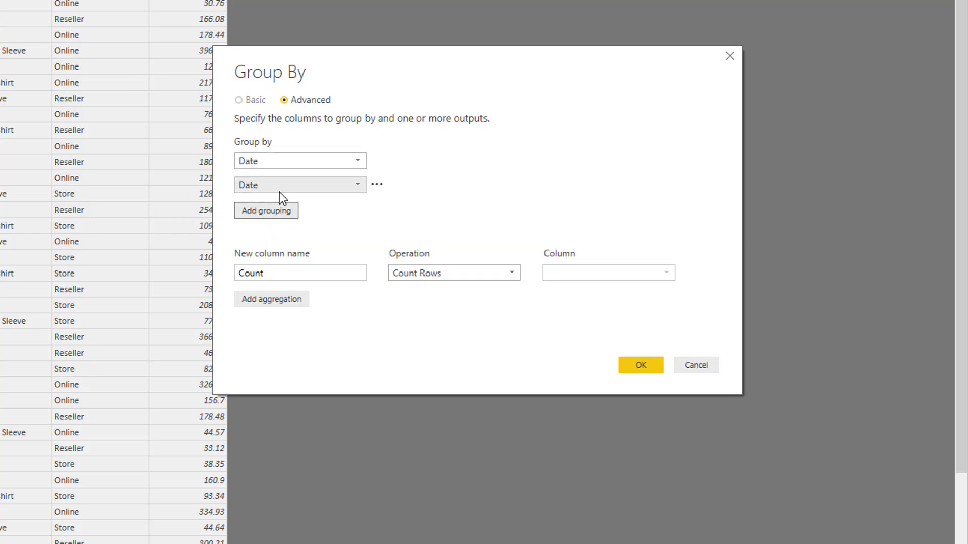
{"action": "left_click", "coordinate": [281, 192]}
{"action": "left_click", "coordinate": [295, 231]}
Step: Rename the Count output to Total Products, keeping the Count Rows operation
{"action": "mouse_move", "coordinate": [266, 190]}
{"action": "left_click", "coordinate": [270, 273]}
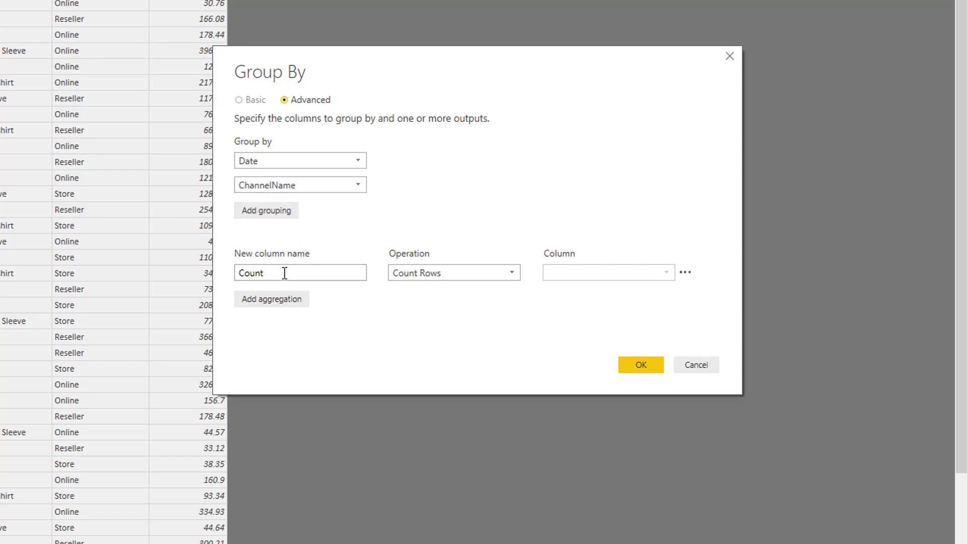
{"action": "left_click_drag", "start_coordinate": [284, 273], "coordinate": [228, 271]}
{"action": "type", "text": "Total p"}
{"action": "key", "text": "BackSpace"}
{"action": "type", "text": "Products"}
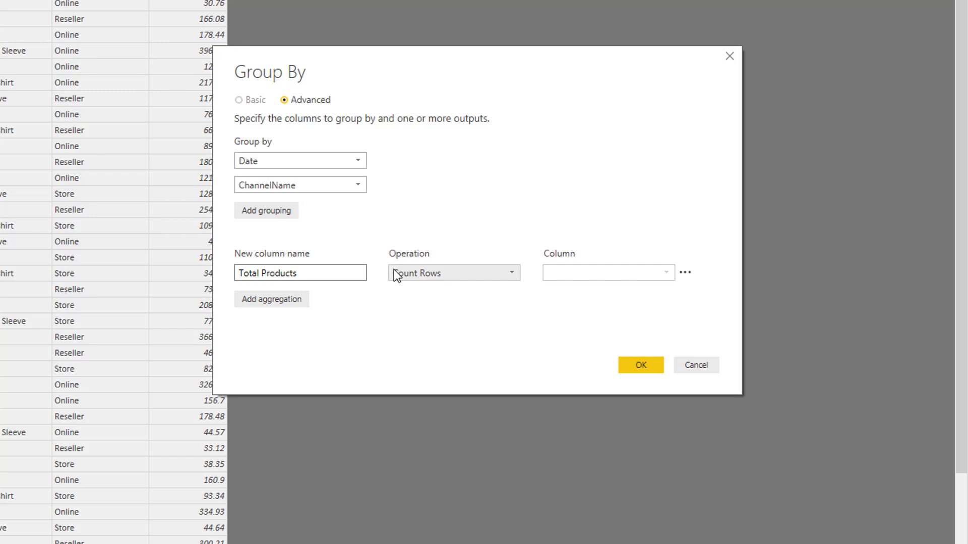
{"action": "left_click", "coordinate": [395, 272]}
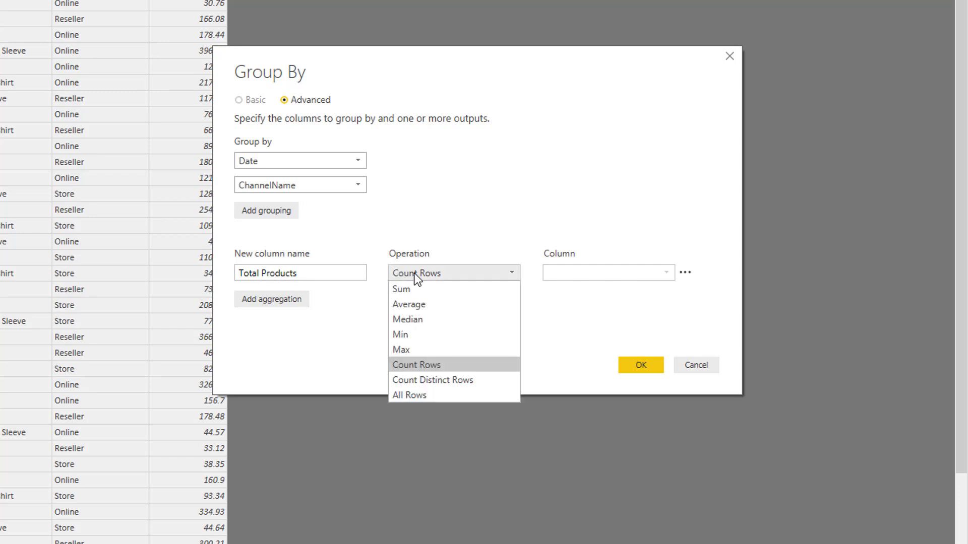
{"action": "left_click", "coordinate": [455, 365]}
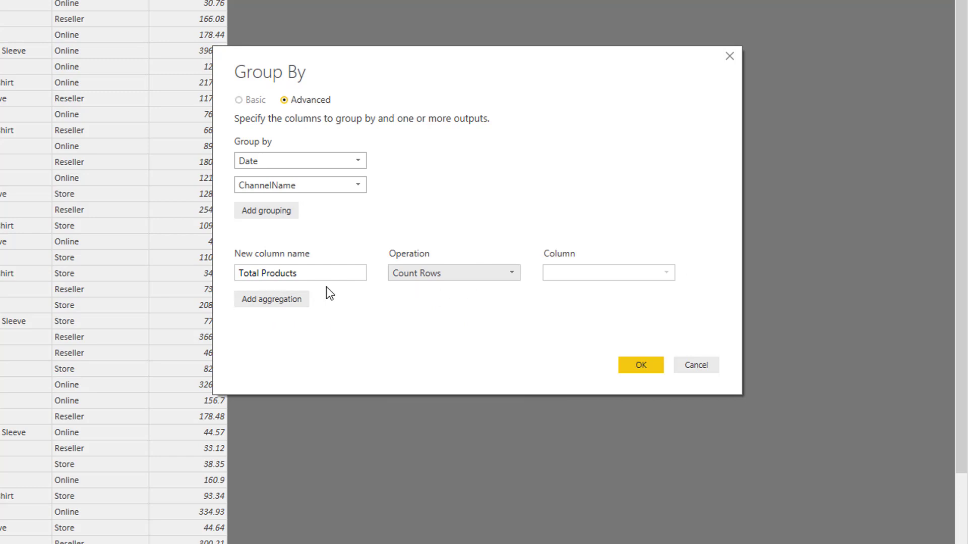
{"action": "left_click", "coordinate": [265, 272]}
Step: Add a Total Sales output summing Amount and apply the grouping
{"action": "left_click", "coordinate": [287, 301]}
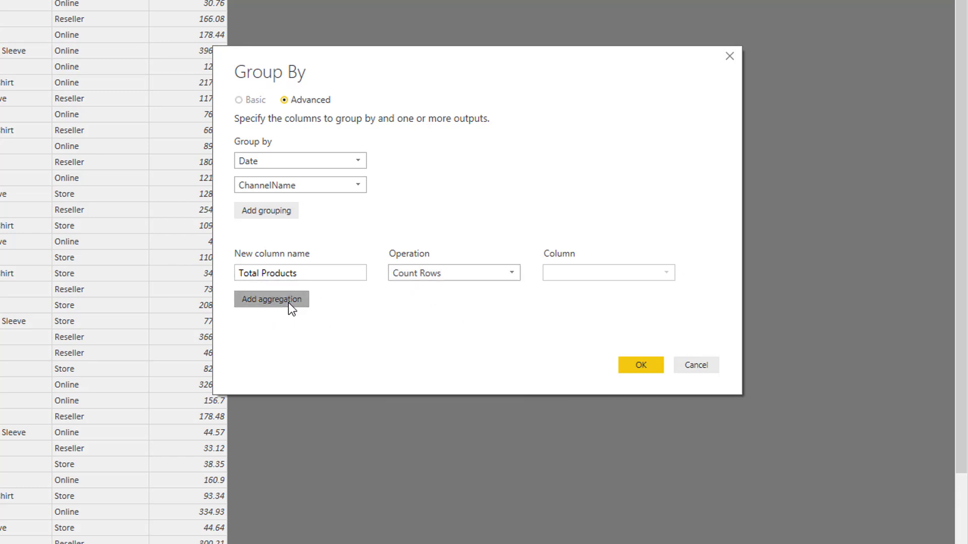
{"action": "left_click", "coordinate": [383, 331]}
{"action": "type", "text": "Total Sales"}
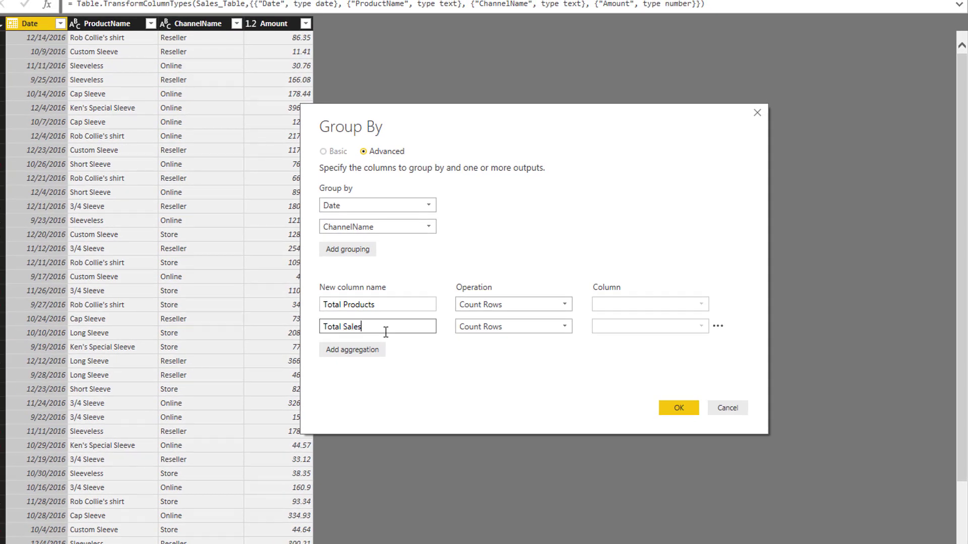
{"action": "left_click", "coordinate": [483, 328]}
{"action": "left_click", "coordinate": [493, 340]}
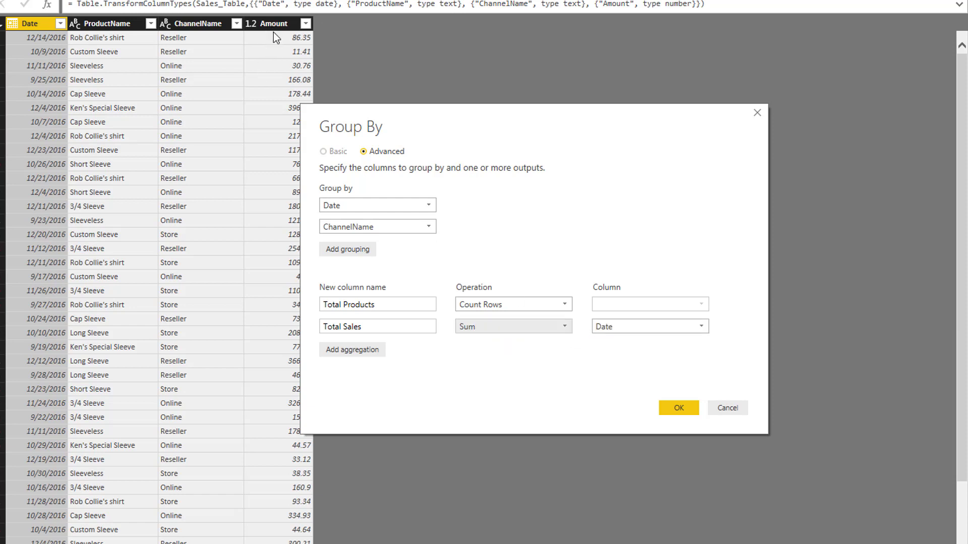
{"action": "left_click", "coordinate": [613, 329]}
{"action": "left_click", "coordinate": [612, 381]}
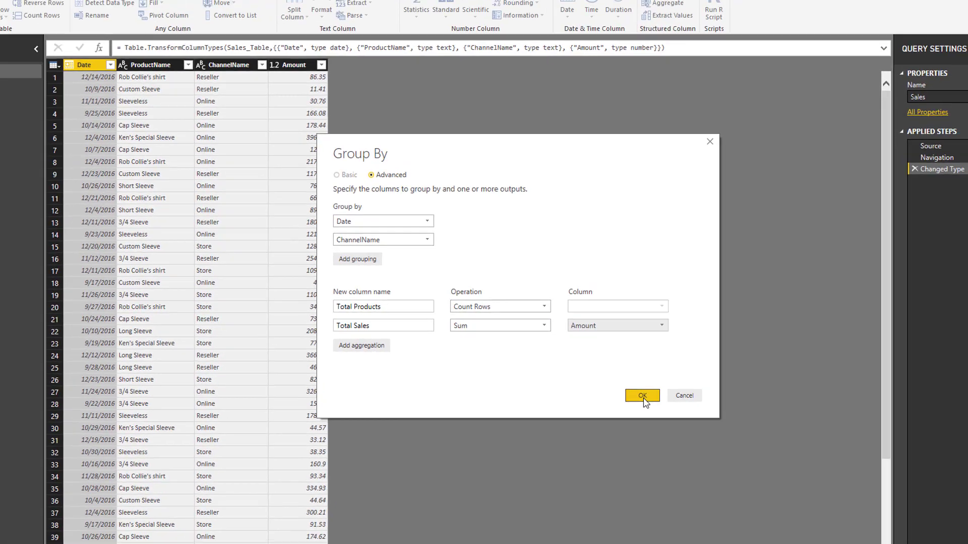
{"action": "left_click", "coordinate": [671, 408]}
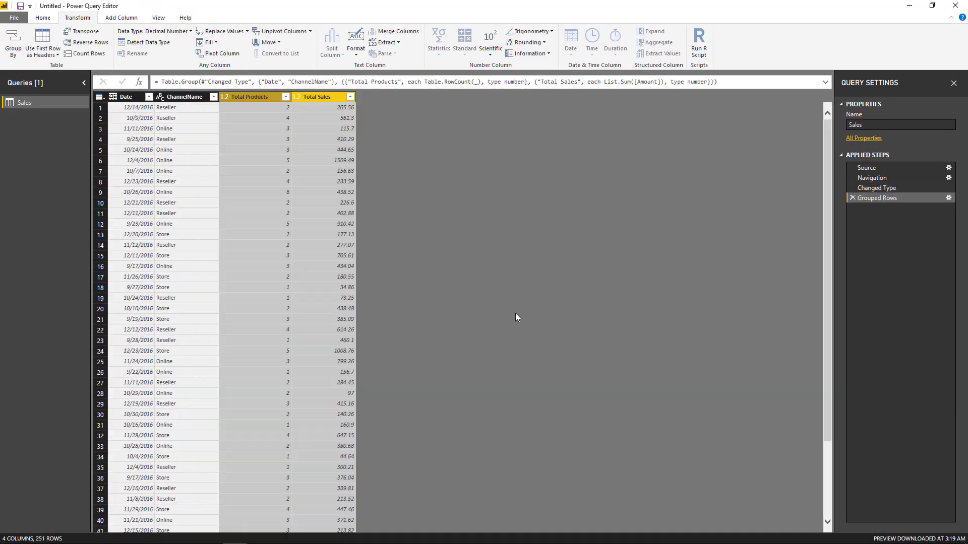
Step: Check row 2's Total Products count, then use Close & Apply from the Home tab
{"action": "left_click", "coordinate": [285, 119]}
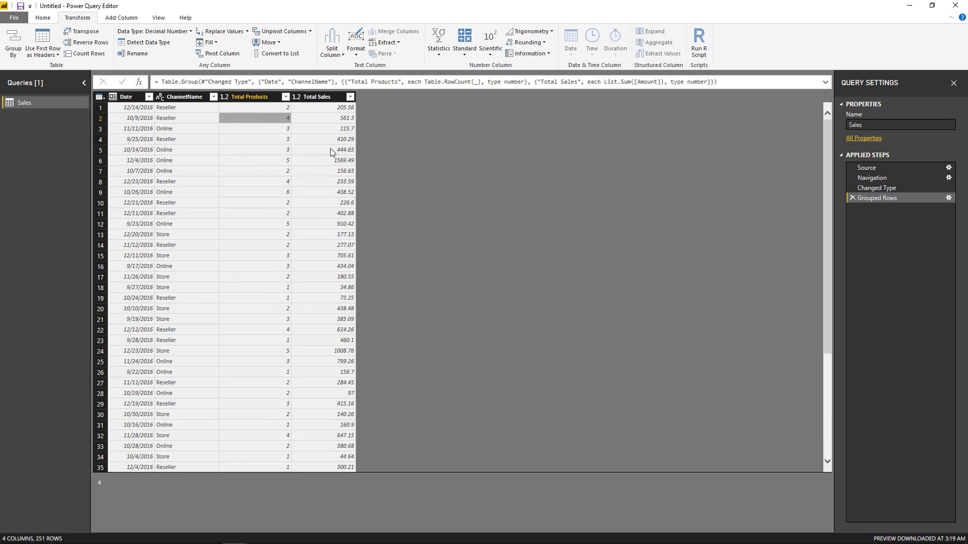
{"action": "left_click", "coordinate": [43, 17]}
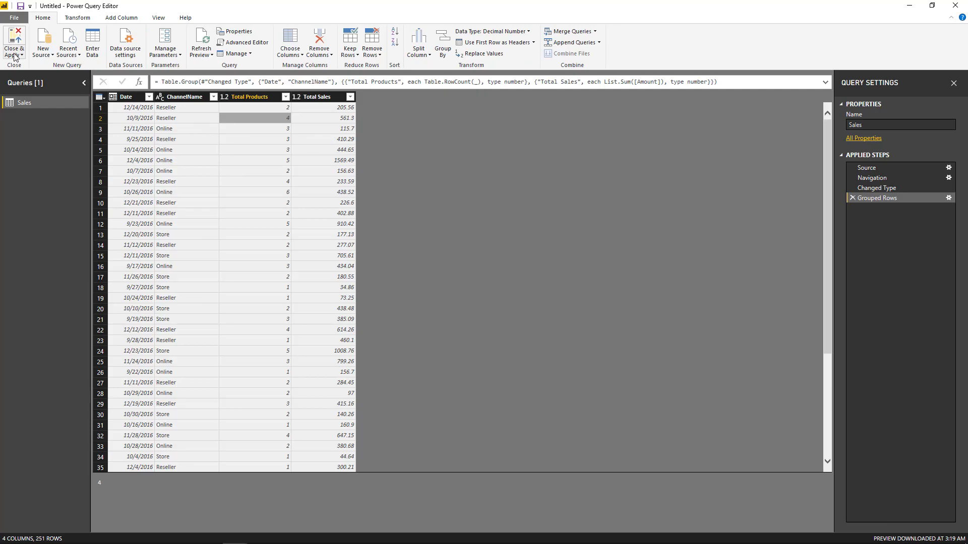
{"action": "left_click", "coordinate": [16, 53]}
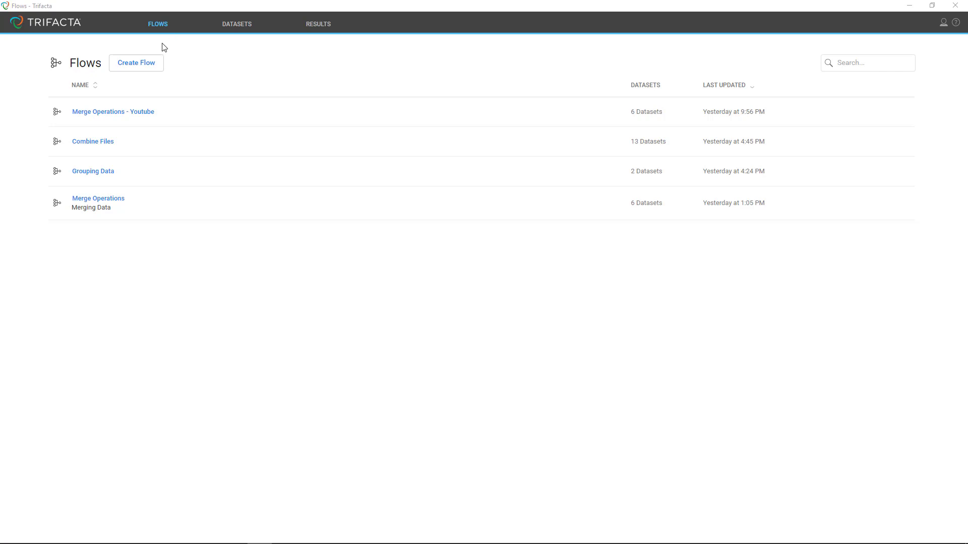
Step: Create a flow and name it 'Grouping Data - YouTube'
{"action": "left_click", "coordinate": [147, 62]}
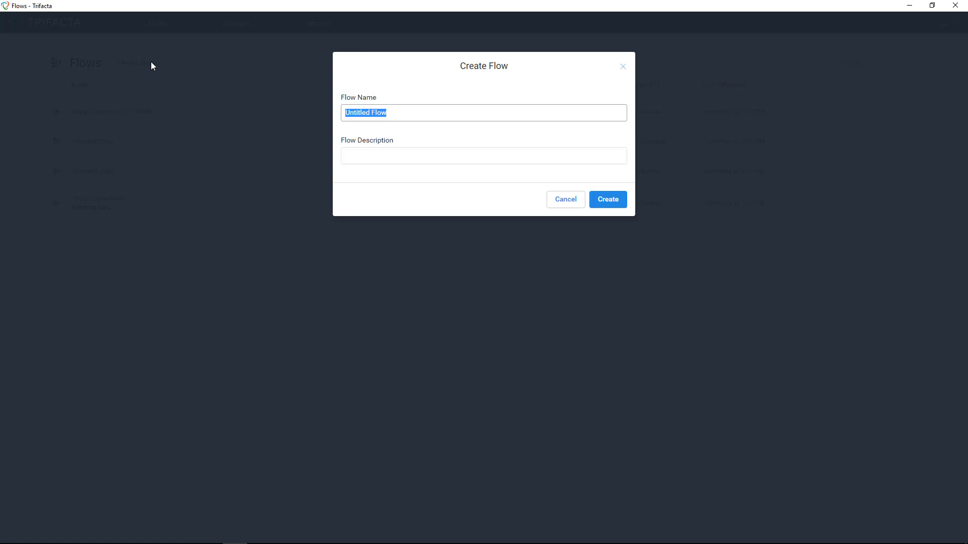
{"action": "type", "text": "Grouping Data - YouTube"}
{"action": "key", "text": "Return"}
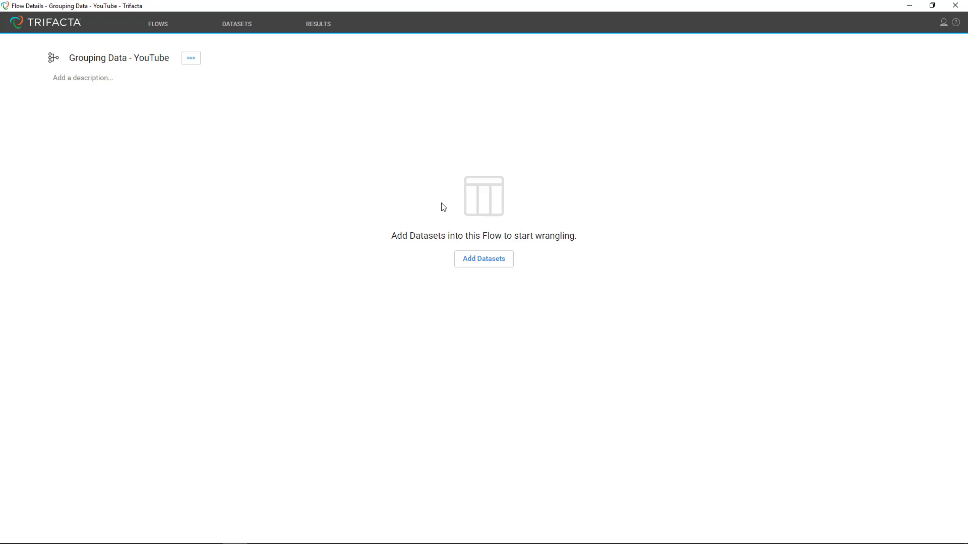
Step: Select the Sales (4:25 PM) dataset in Add Datasets to Flow and add it
{"action": "left_click", "coordinate": [484, 259]}
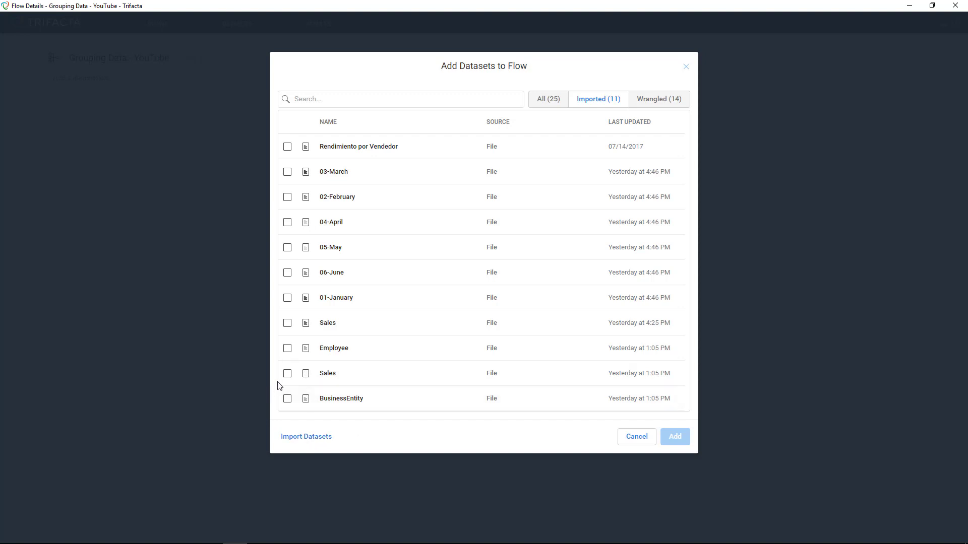
{"action": "left_click", "coordinate": [289, 324]}
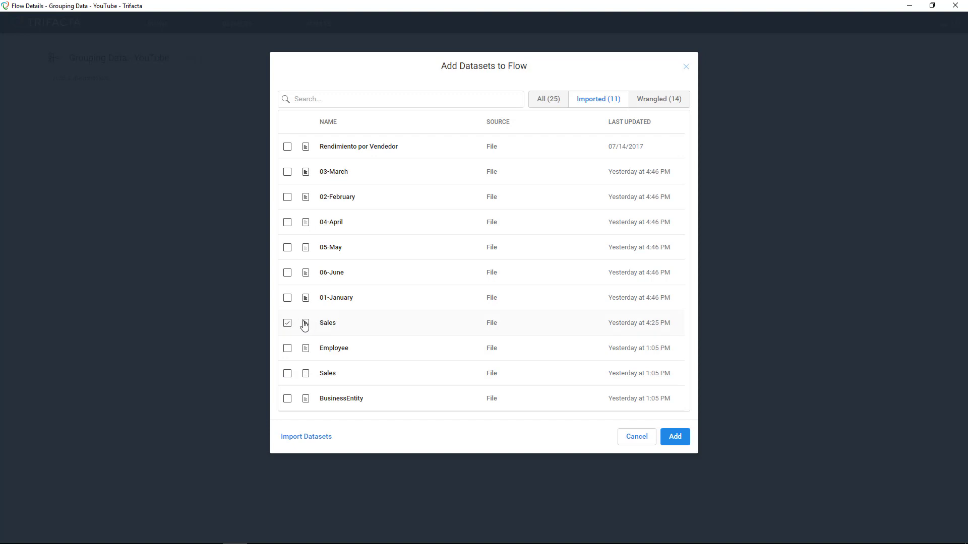
{"action": "left_click", "coordinate": [357, 98]}
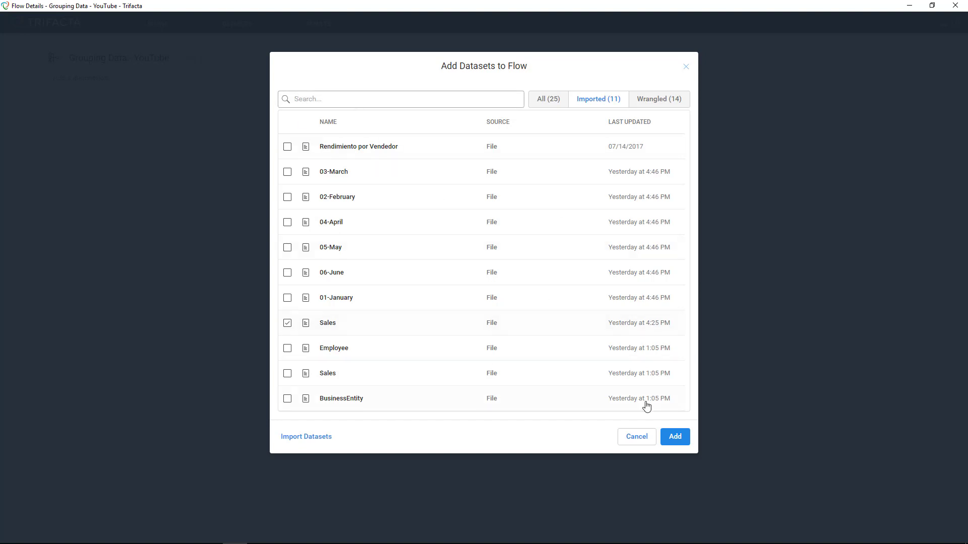
{"action": "left_click", "coordinate": [675, 437]}
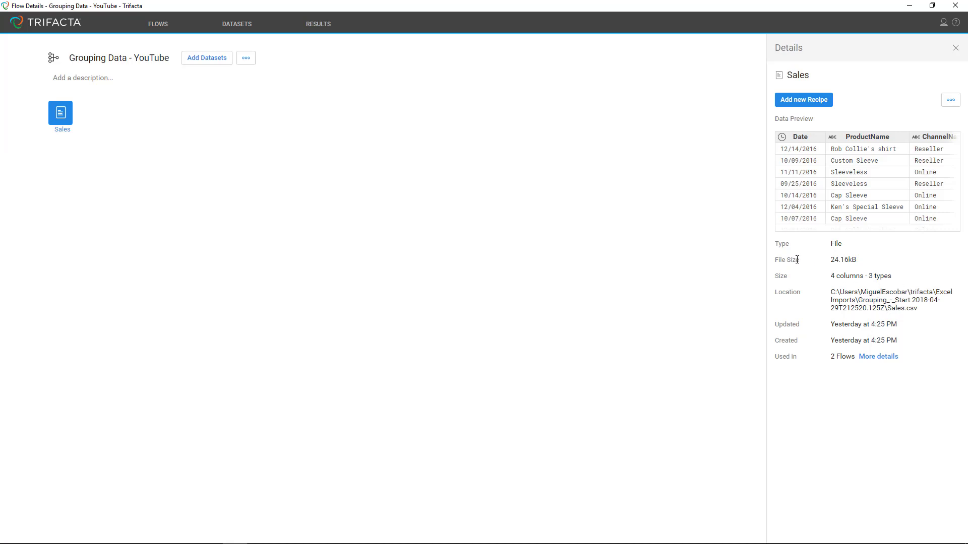
Step: Attach a new recipe to the Sales dataset and select the resulting Sales – 2 node
{"action": "left_click_drag", "start_coordinate": [891, 276], "coordinate": [866, 276]}
{"action": "left_click_drag", "start_coordinate": [823, 263], "coordinate": [871, 262]}
{"action": "left_click", "coordinate": [868, 264]}
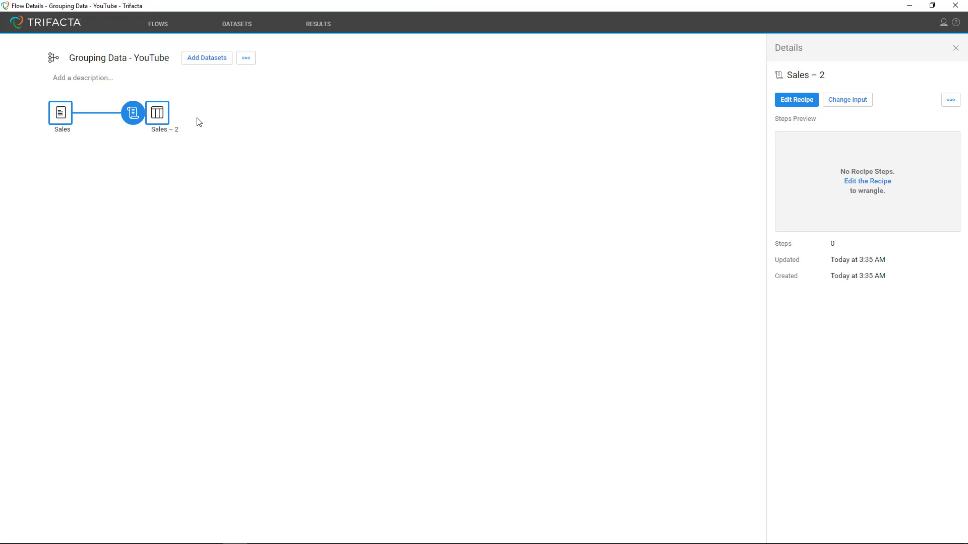
{"action": "left_click", "coordinate": [172, 129]}
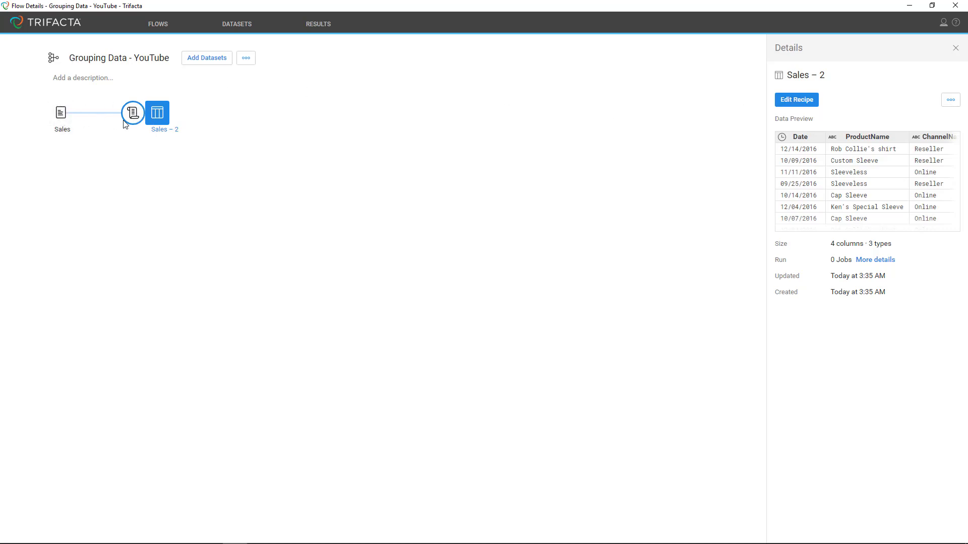
Step: Rename the Sales – 2 dataset to 'Output' and open its recipe in the data grid
{"action": "right_click", "coordinate": [158, 122]}
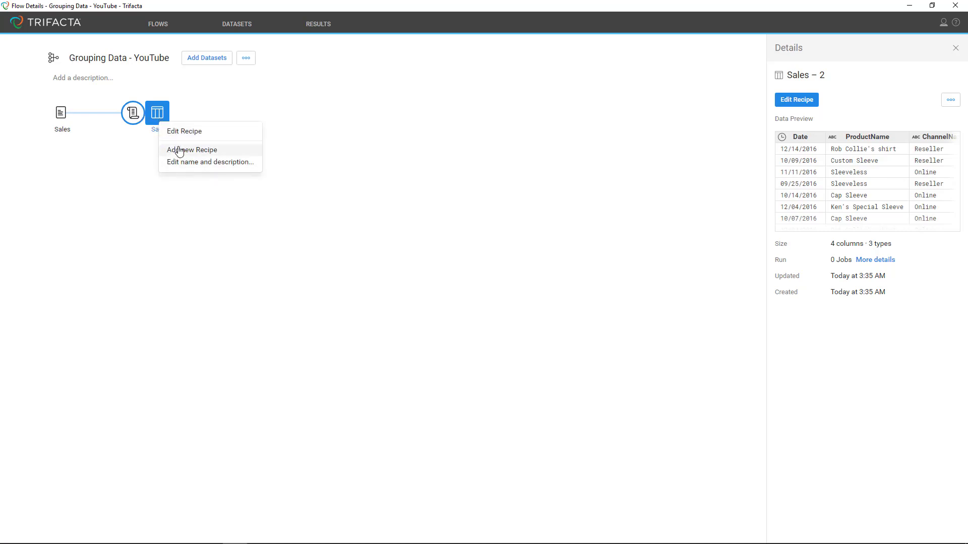
{"action": "left_click", "coordinate": [209, 163]}
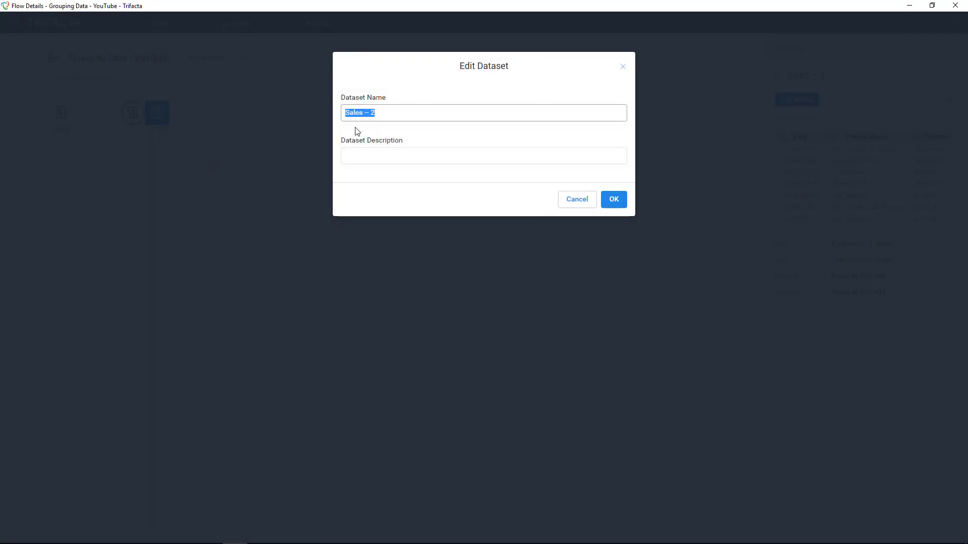
{"action": "type", "text": "Output\\"}
{"action": "key", "text": "BackSpace"}
{"action": "key", "text": "Return"}
{"action": "left_click", "coordinate": [139, 123]}
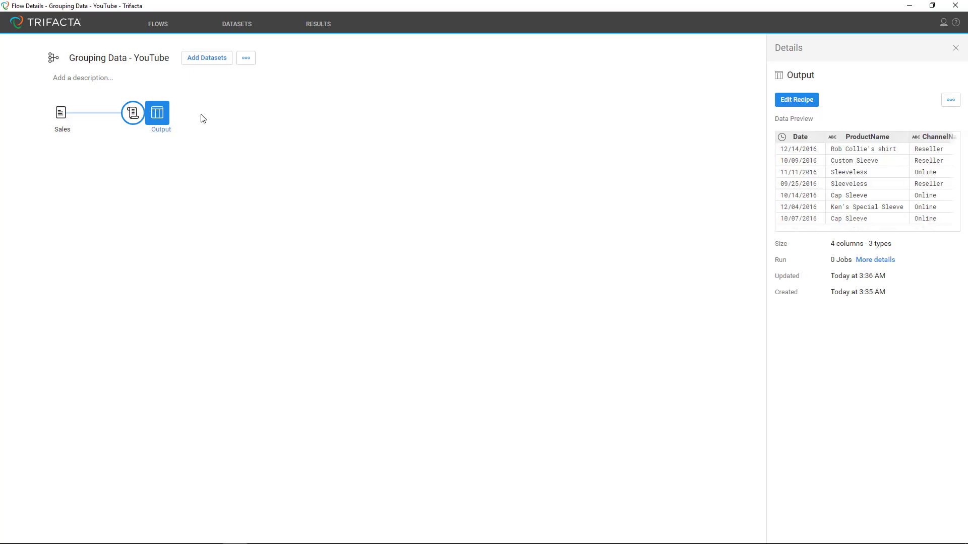
{"action": "left_click", "coordinate": [799, 103]}
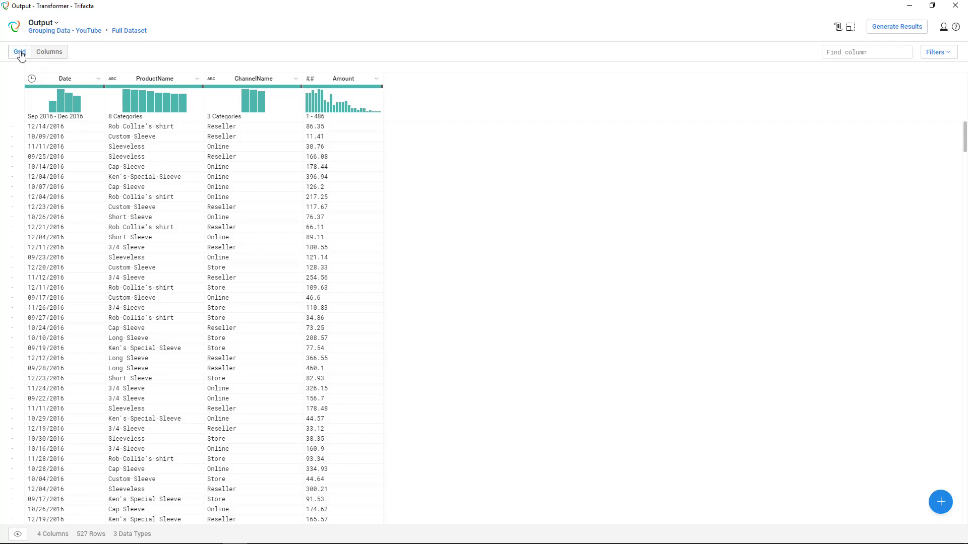
Step: Add a Keep rows step for the single row whose Date value is missing
{"action": "mouse_move", "coordinate": [48, 97]}
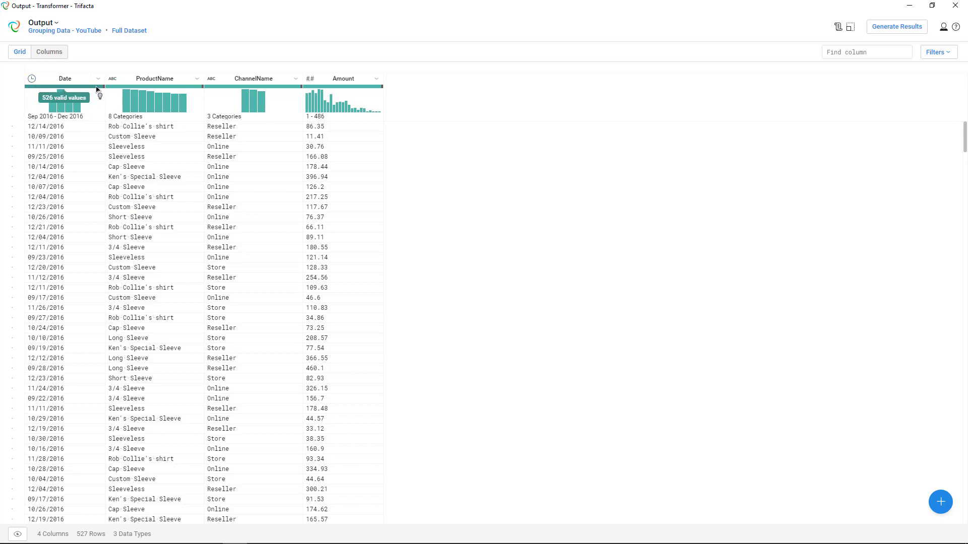
{"action": "mouse_move", "coordinate": [78, 90]}
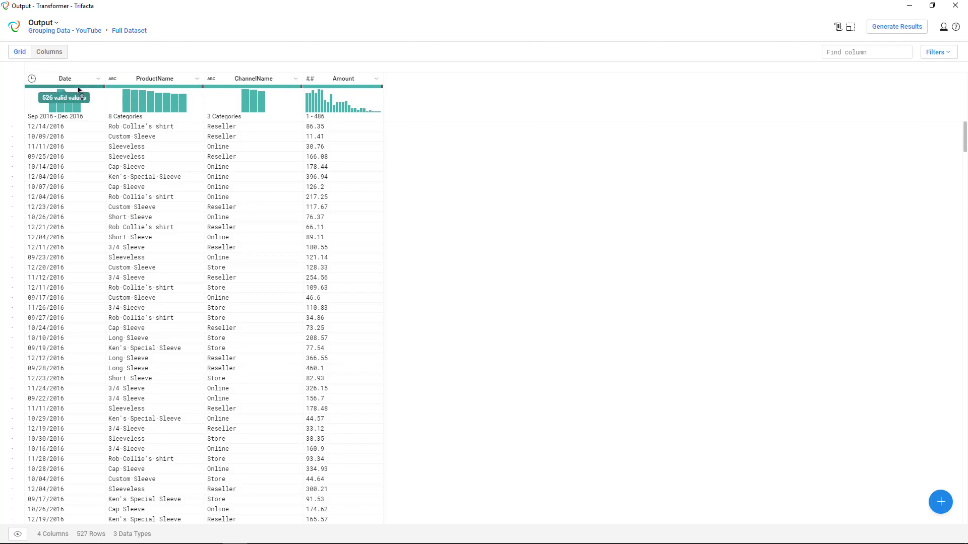
{"action": "left_click", "coordinate": [105, 90]}
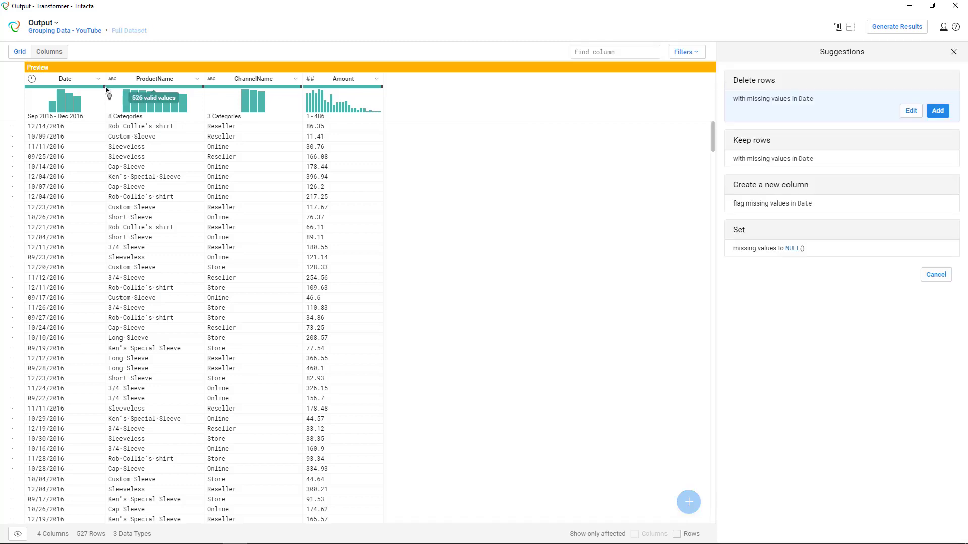
{"action": "mouse_move", "coordinate": [105, 88]}
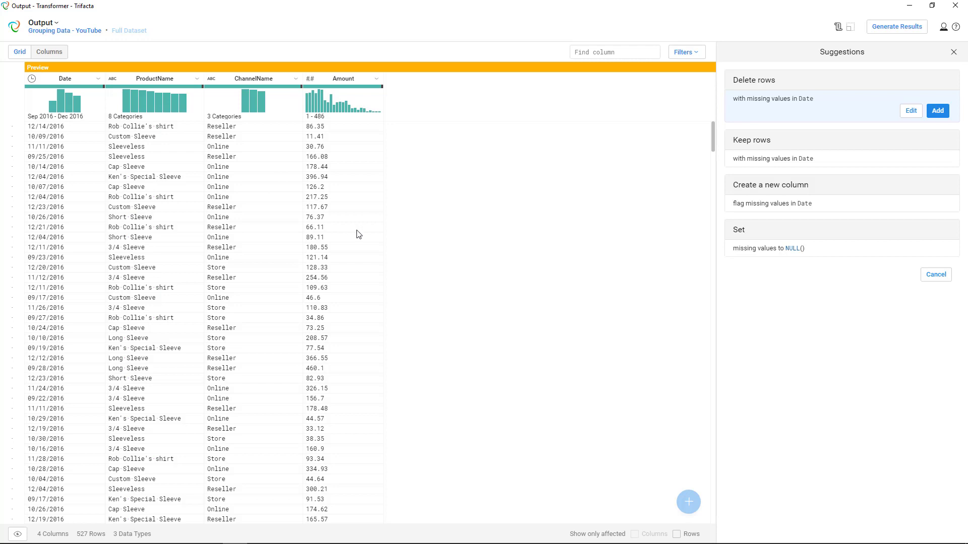
{"action": "scroll", "coordinate": [358, 225], "scroll_direction": "down", "scroll_amount": 10}
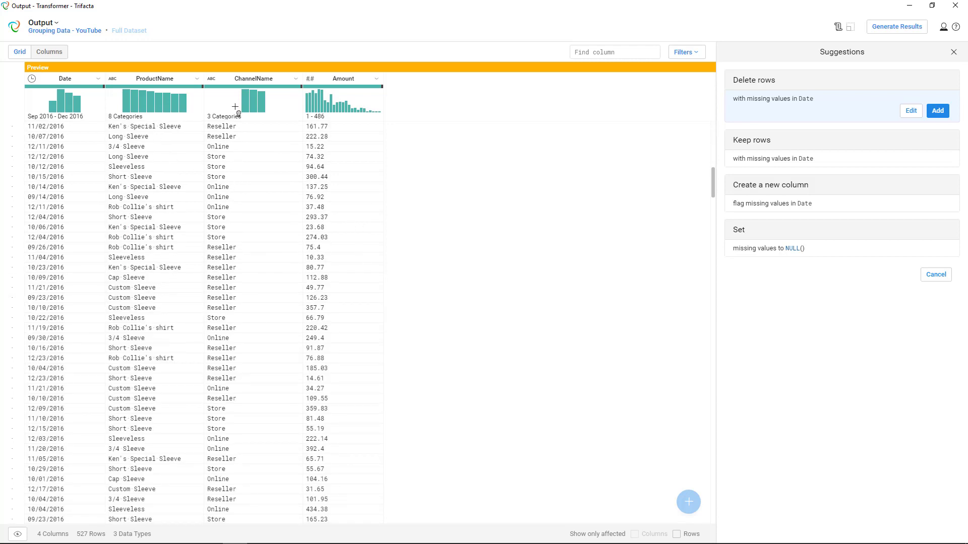
{"action": "mouse_move", "coordinate": [301, 90]}
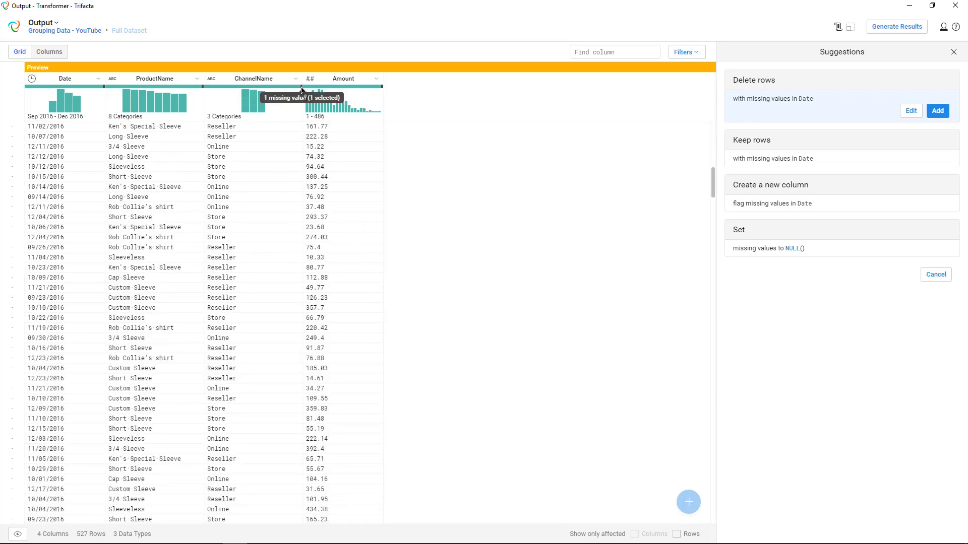
{"action": "left_click", "coordinate": [800, 159]}
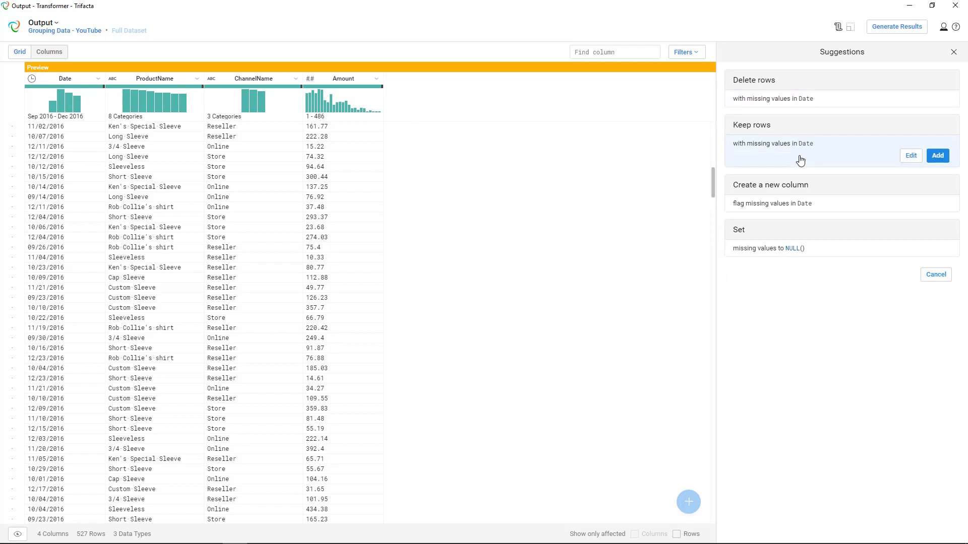
{"action": "left_click", "coordinate": [937, 157]}
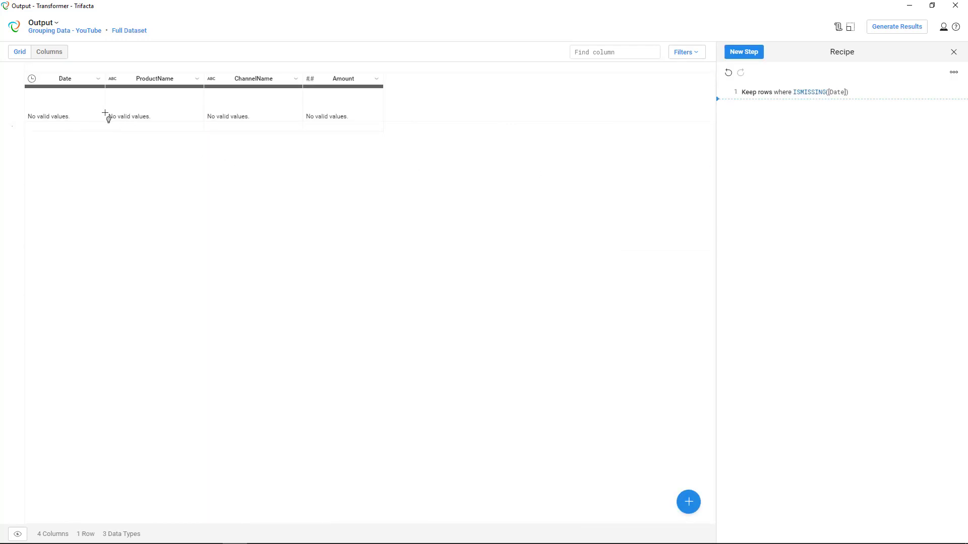
Step: Replace the keep-rows step with one deleting rows missing Amount, leaving 526 rows
{"action": "mouse_move", "coordinate": [936, 95]}
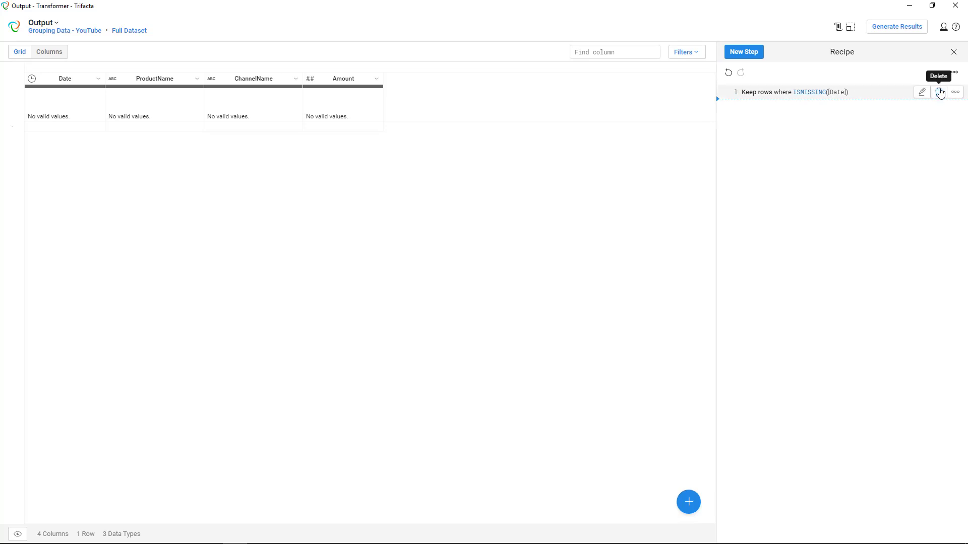
{"action": "left_click", "coordinate": [939, 93]}
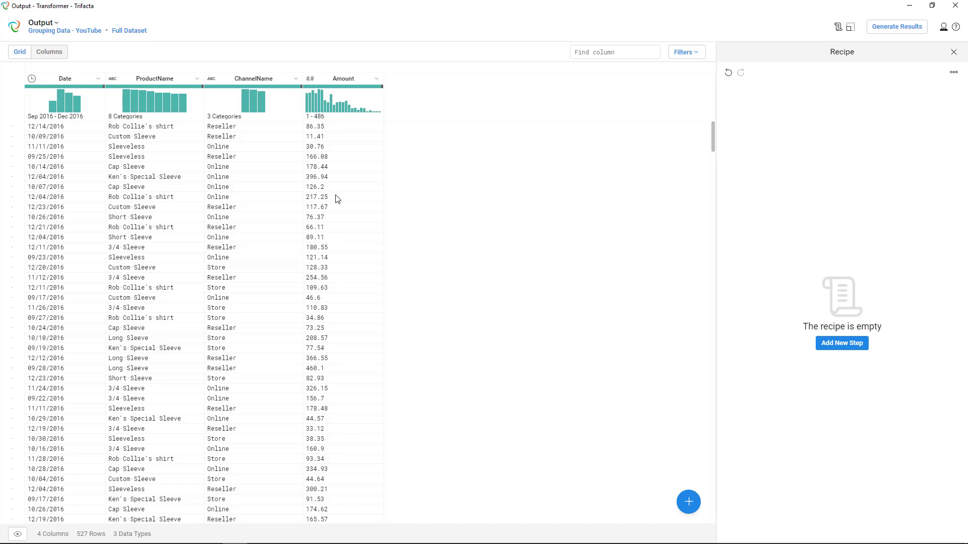
{"action": "left_click", "coordinate": [383, 89]}
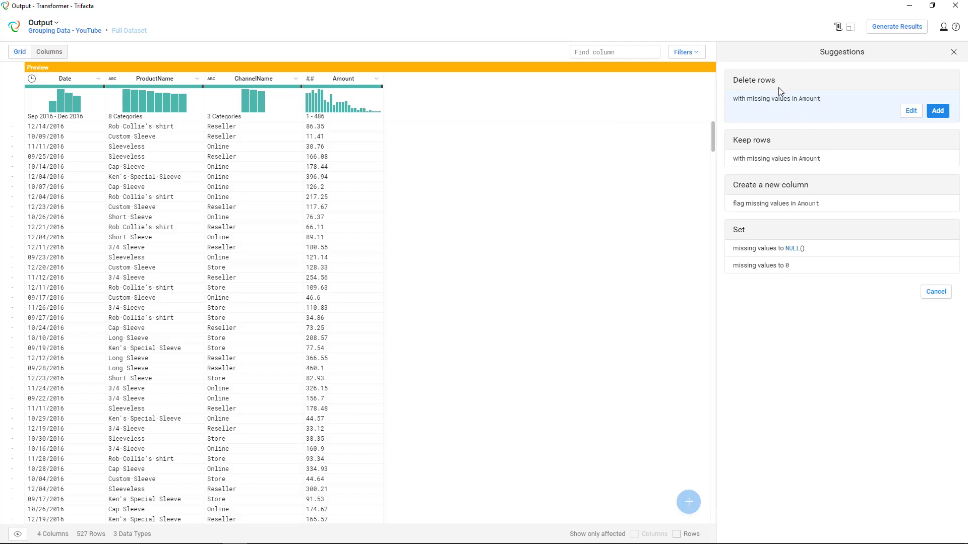
{"action": "left_click", "coordinate": [938, 111]}
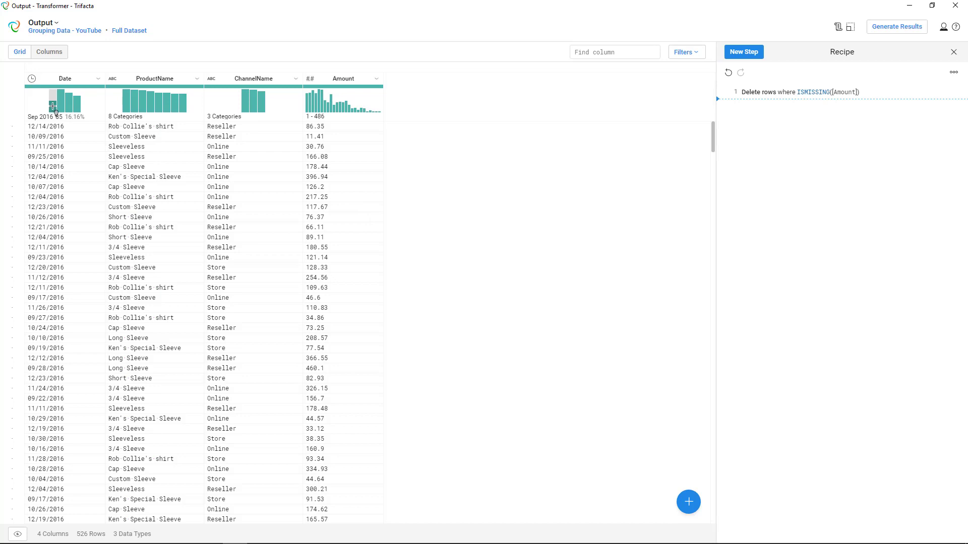
{"action": "mouse_move", "coordinate": [145, 111]}
{"action": "mouse_move", "coordinate": [76, 93]}
{"action": "left_click", "coordinate": [53, 56]}
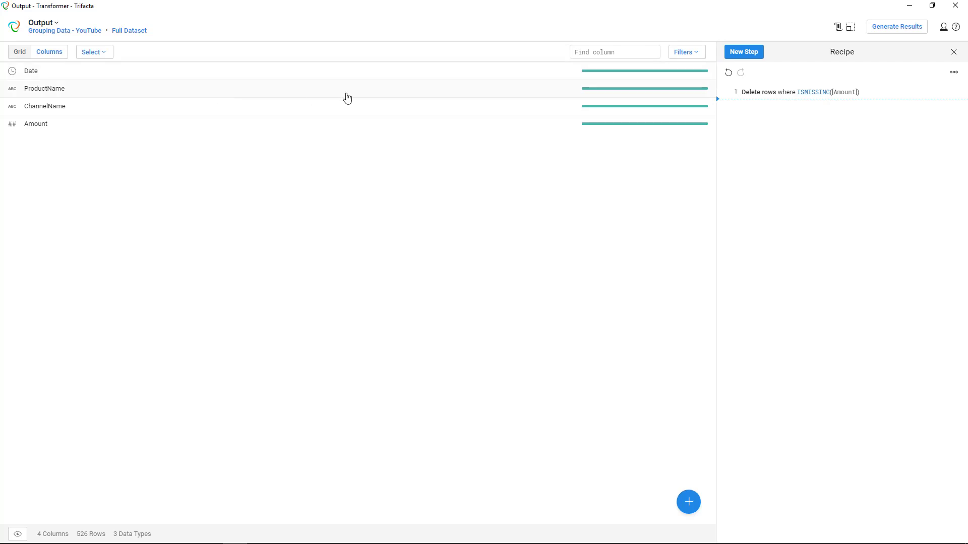
Step: Start an Aggregate > As new table > Group by step on the Date column
{"action": "left_click", "coordinate": [86, 77]}
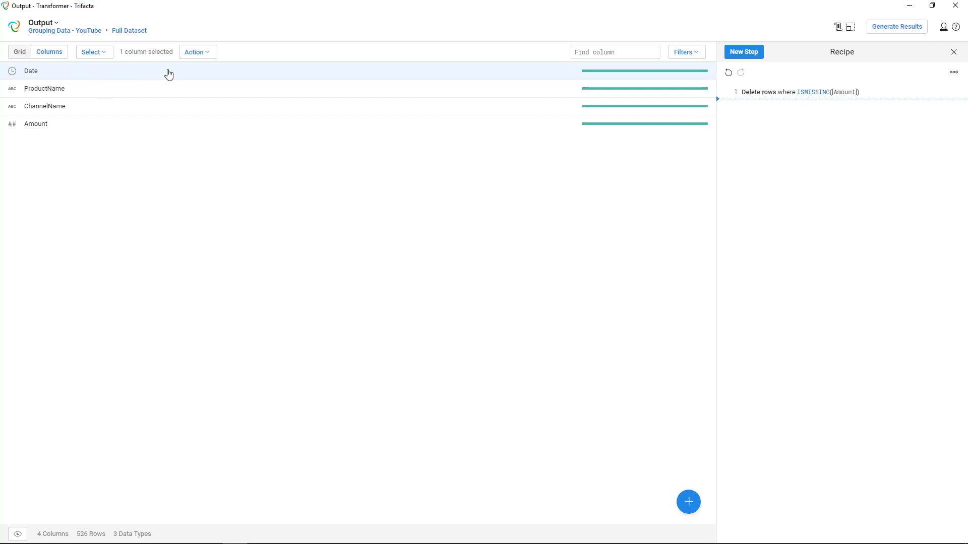
{"action": "left_click", "coordinate": [201, 53]}
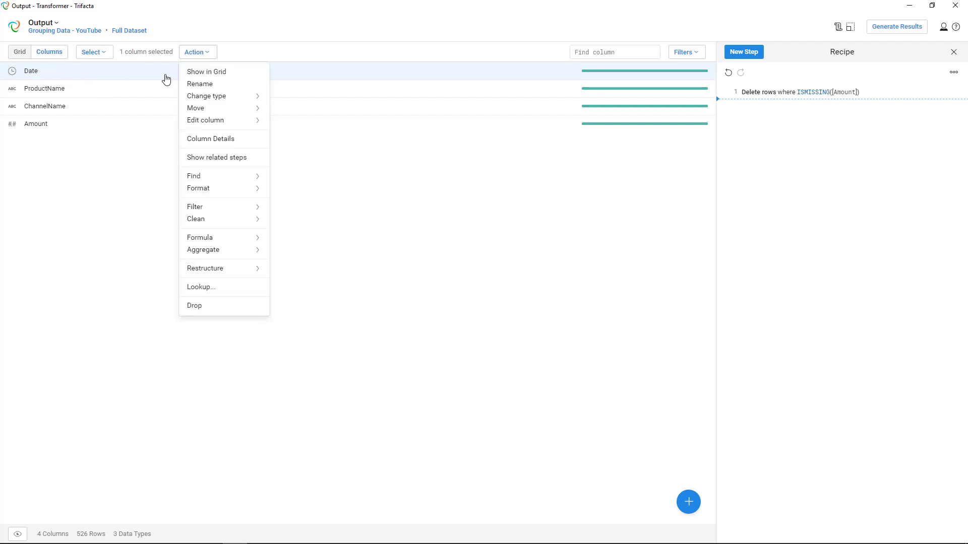
{"action": "mouse_move", "coordinate": [228, 255]}
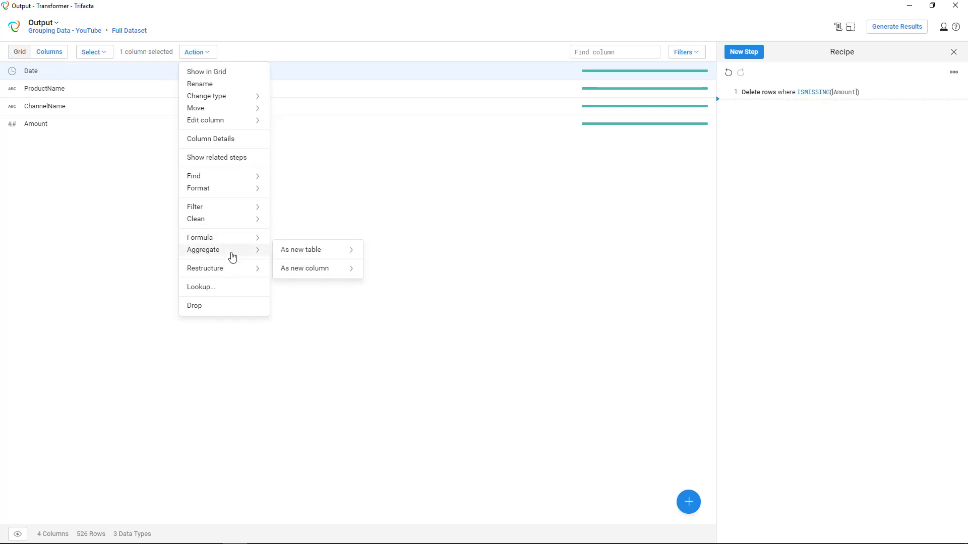
{"action": "mouse_move", "coordinate": [303, 257]}
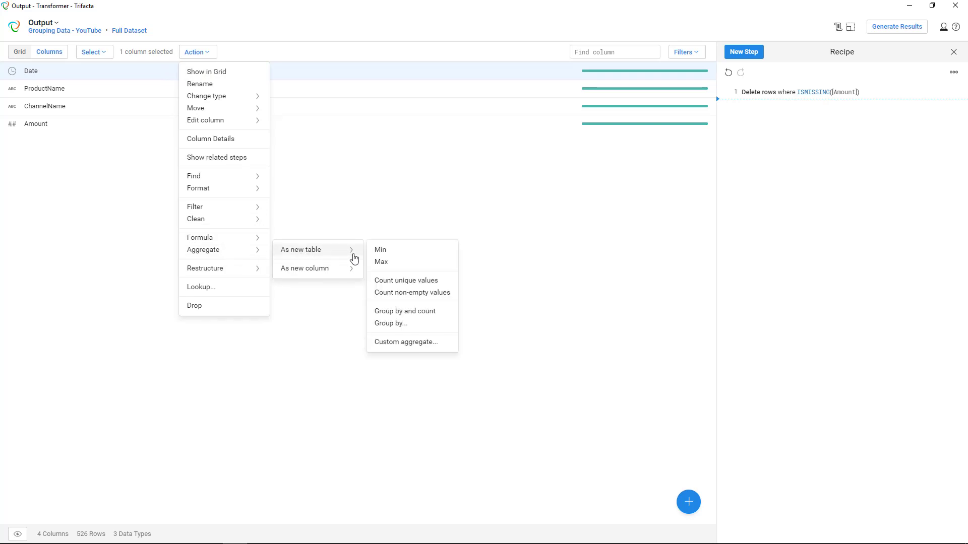
{"action": "left_click", "coordinate": [396, 325]}
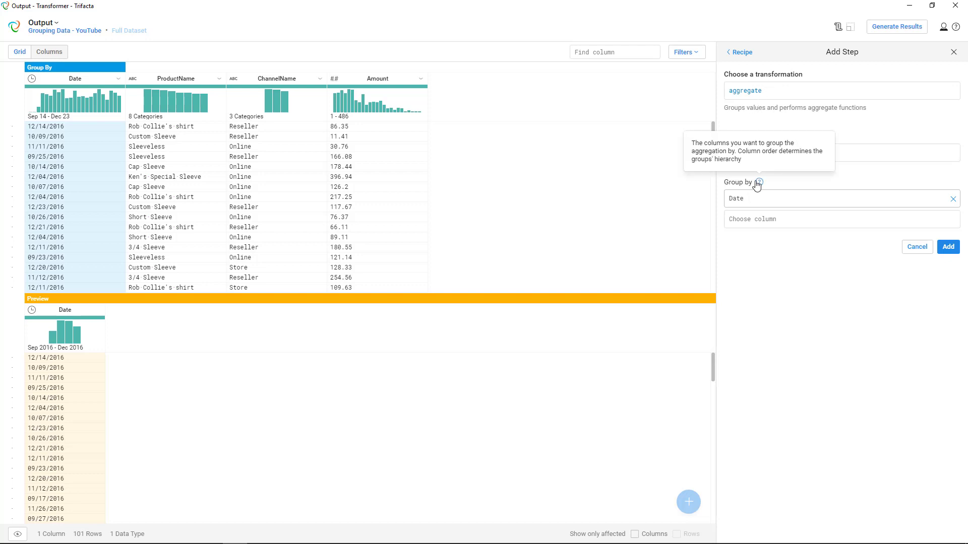
Step: Add ChannelName as a second group-by column and a COUNTA(ChannelName) function
{"action": "left_click", "coordinate": [764, 220]}
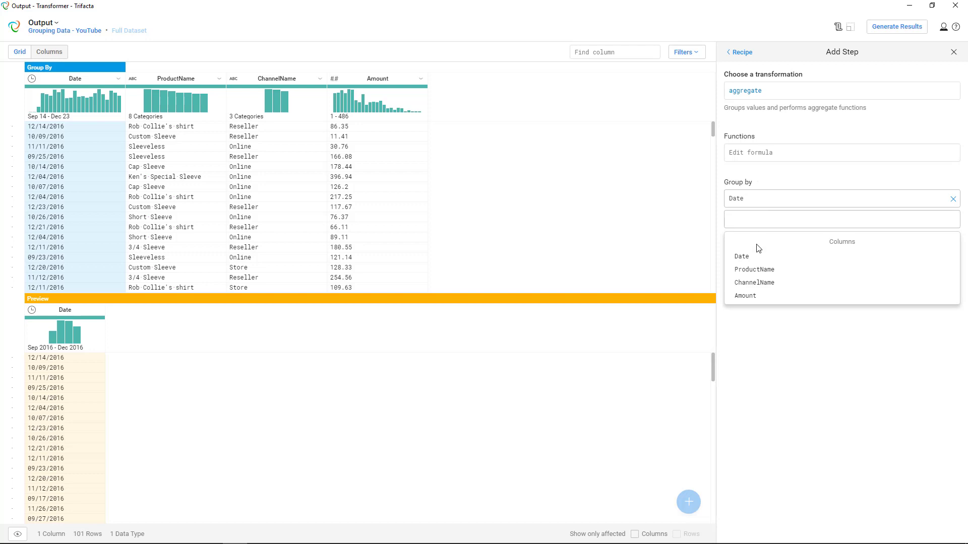
{"action": "left_click", "coordinate": [758, 283]}
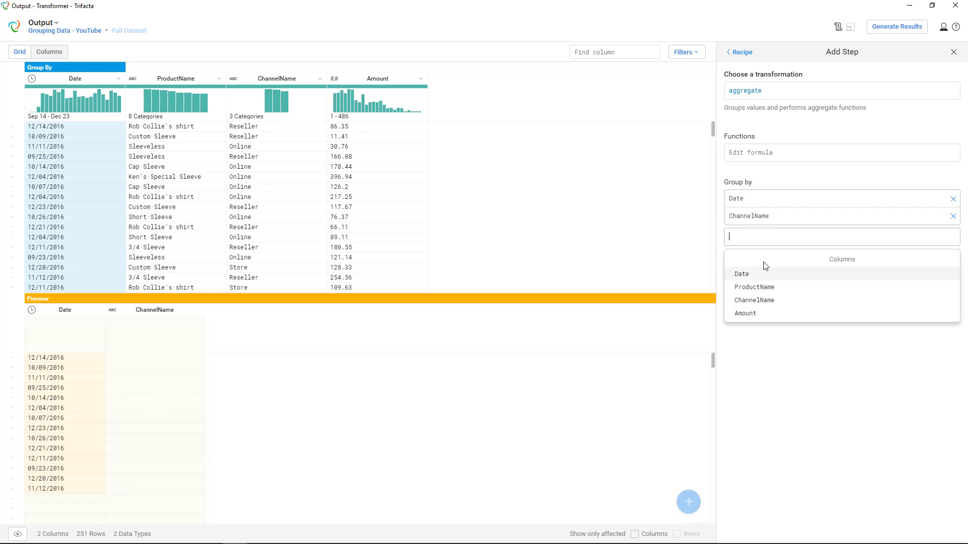
{"action": "left_click", "coordinate": [753, 152]}
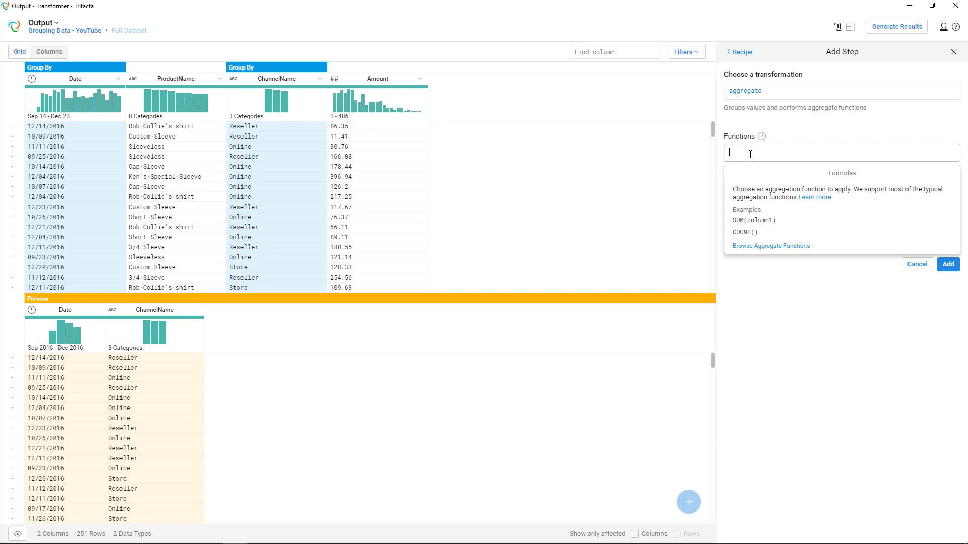
{"action": "left_click", "coordinate": [763, 247]}
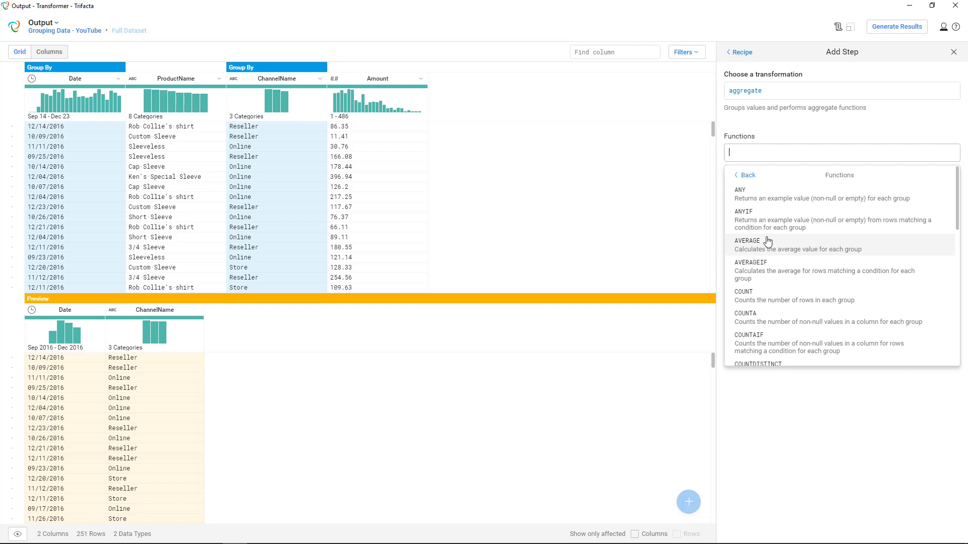
{"action": "left_click", "coordinate": [771, 318]}
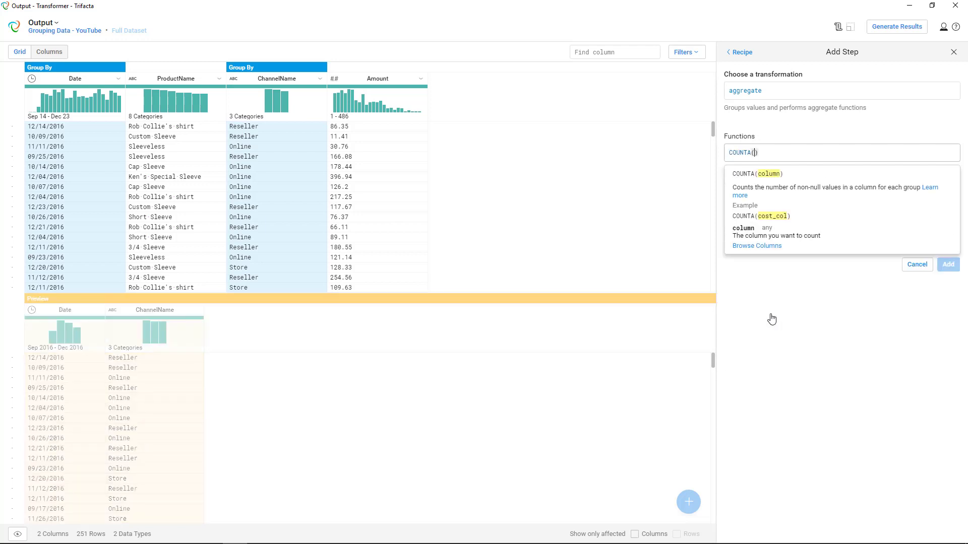
{"action": "left_click", "coordinate": [762, 247]}
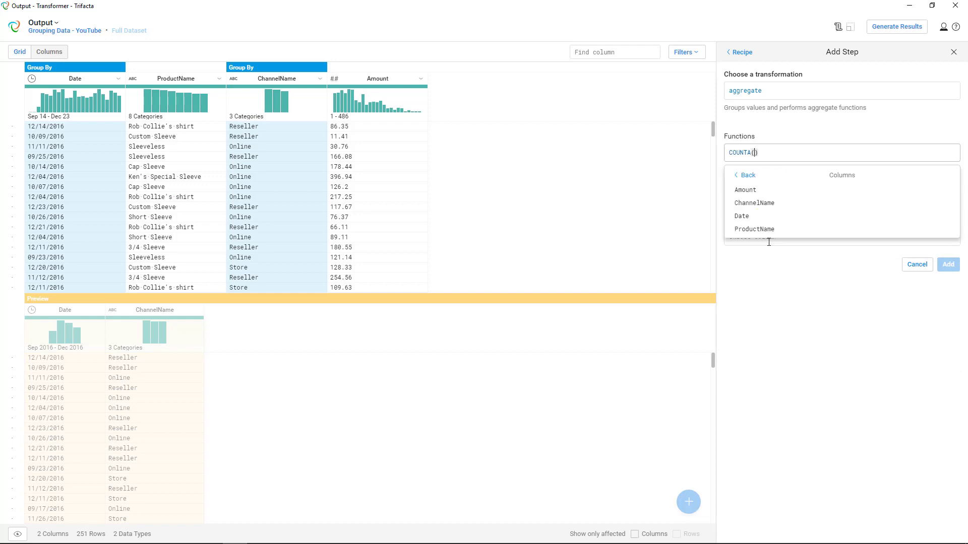
{"action": "left_click", "coordinate": [766, 203]}
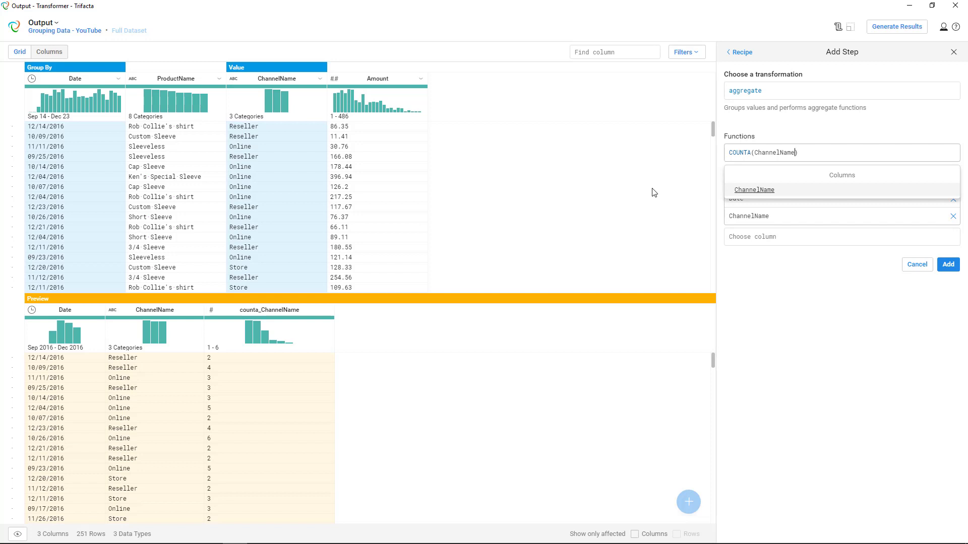
Step: Add a SUM(Amount) function and apply the aggregate step, yielding 251 rows
{"action": "left_click", "coordinate": [715, 204]}
{"action": "left_click", "coordinate": [762, 174]}
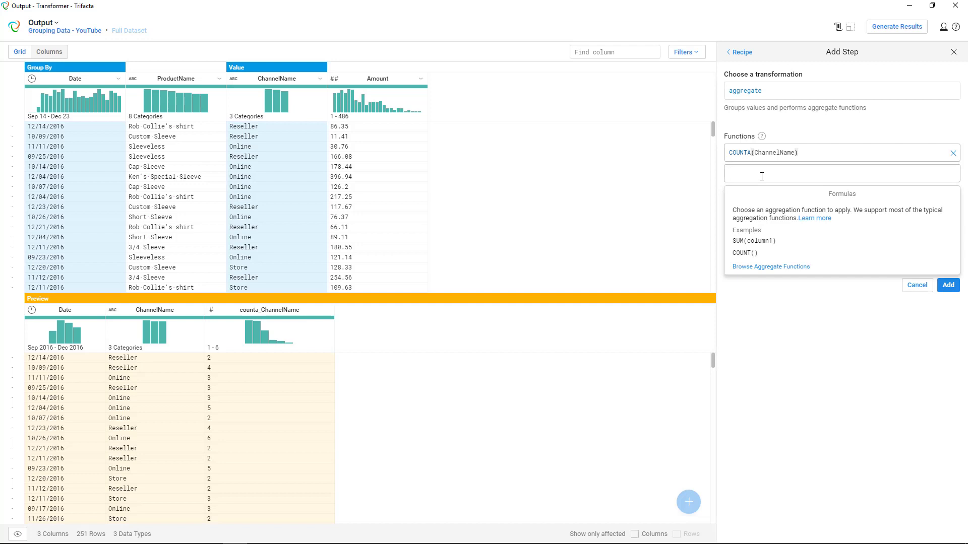
{"action": "type", "text": "su"}
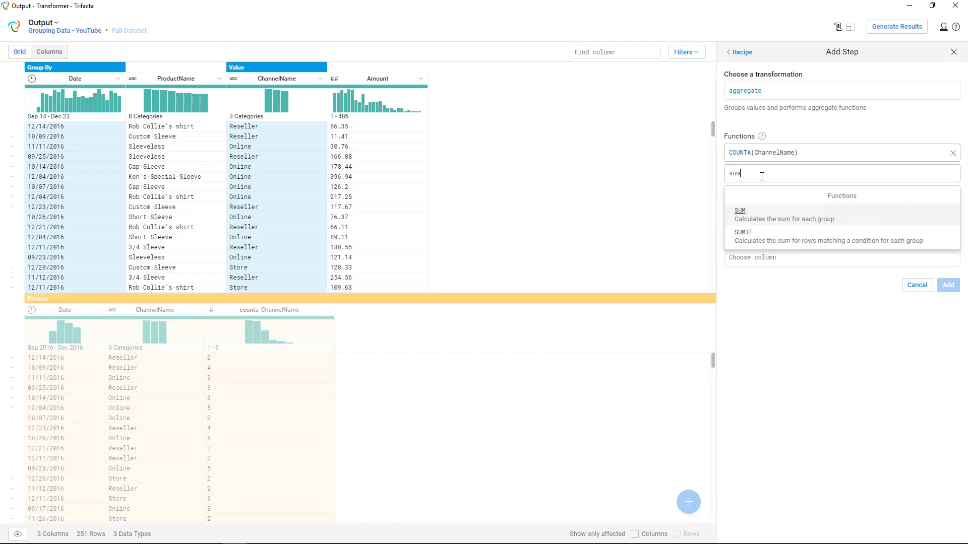
{"action": "type", "text": "m"}
{"action": "left_click", "coordinate": [747, 217]}
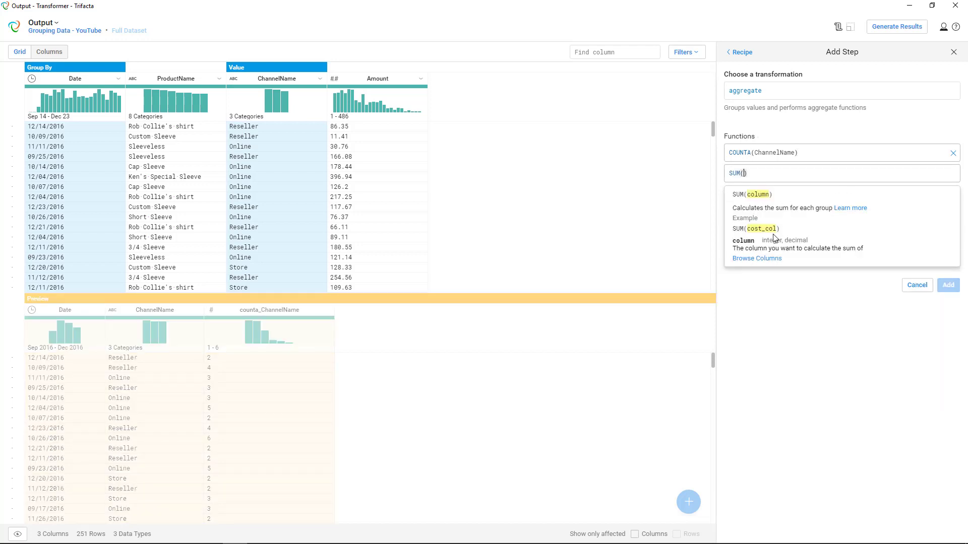
{"action": "left_click", "coordinate": [759, 263]}
{"action": "left_click", "coordinate": [759, 211]}
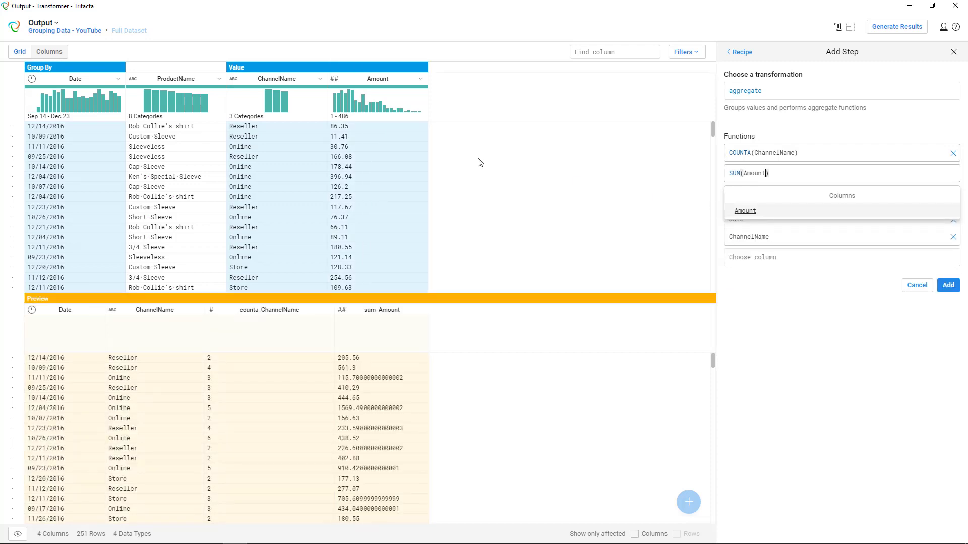
{"action": "left_click", "coordinate": [949, 287]}
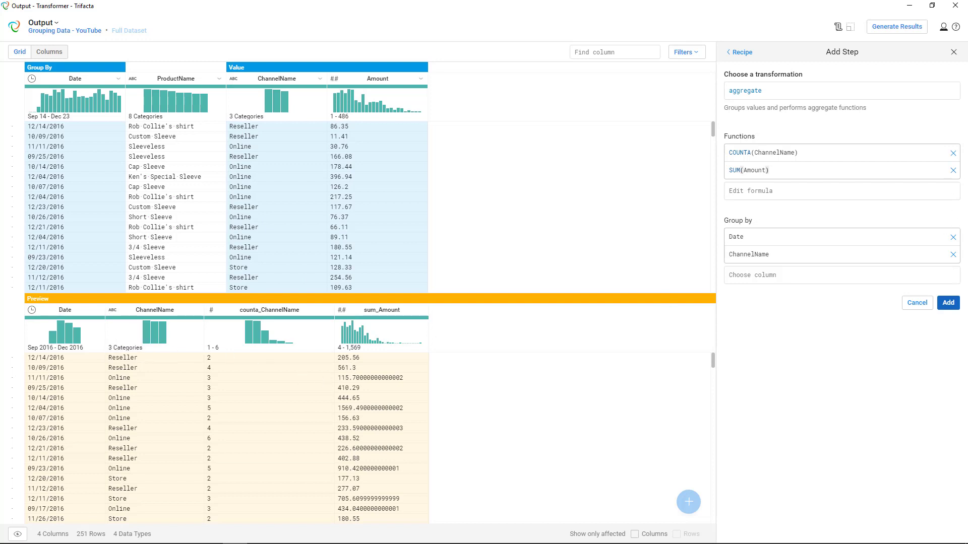
{"action": "left_click", "coordinate": [949, 304]}
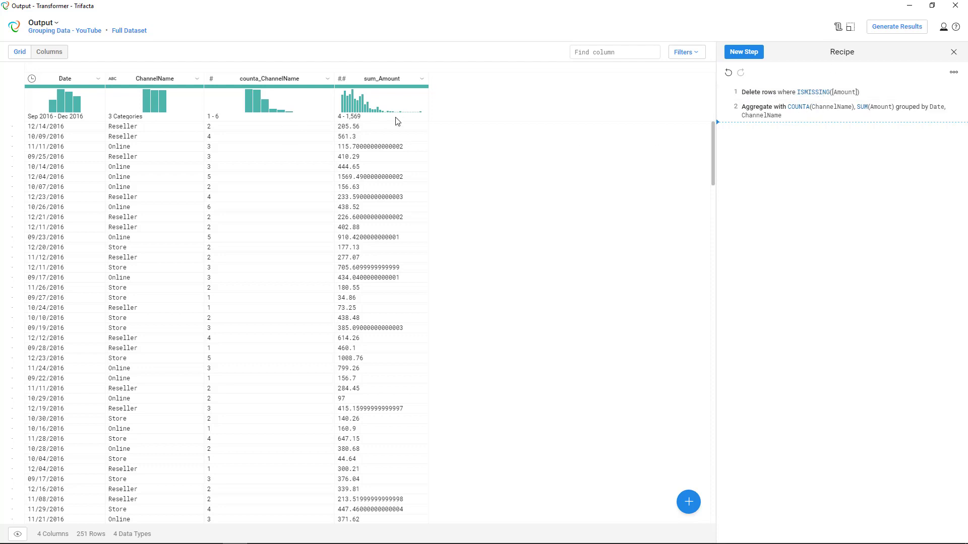
Step: Rename the sum_Amount column to TotalSales
{"action": "left_click", "coordinate": [421, 80]}
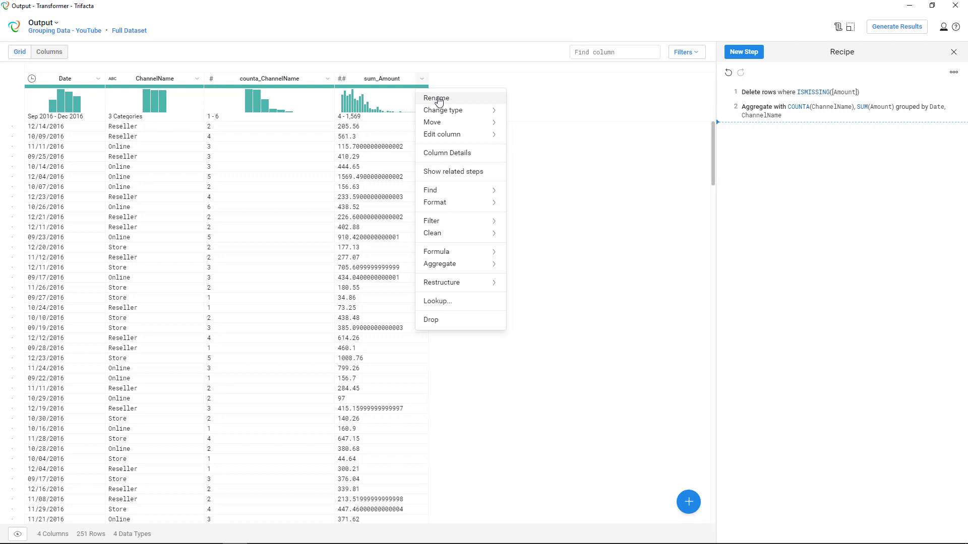
{"action": "left_click", "coordinate": [436, 98]}
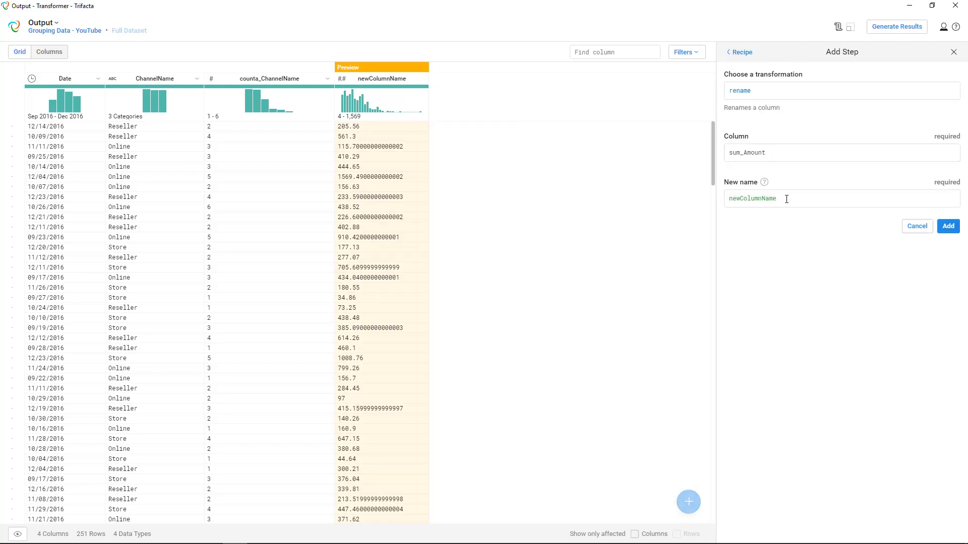
{"action": "type", "text": "TR"}
{"action": "key", "text": "BackSpace"}
{"action": "type", "text": "otalSales"}
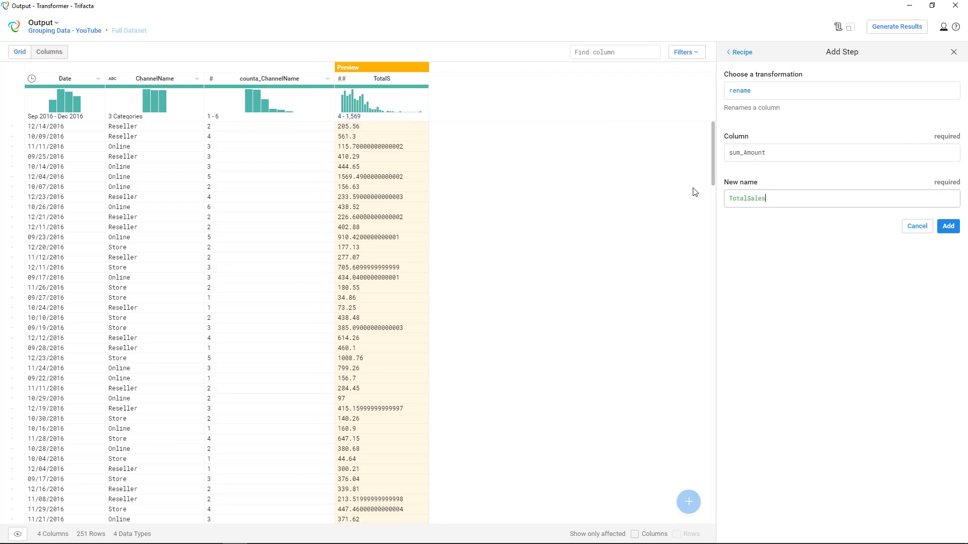
{"action": "left_click", "coordinate": [957, 231]}
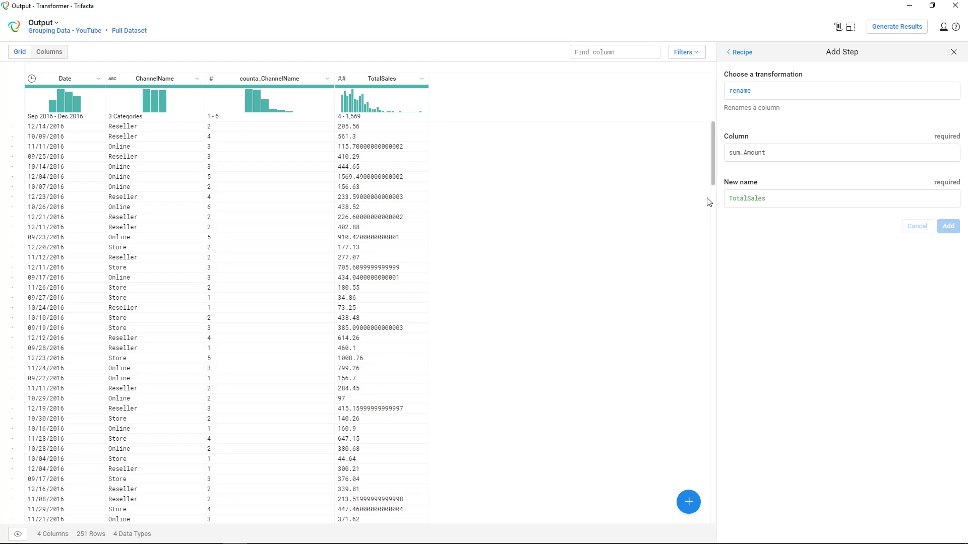
Step: Rename the counta_ChannelName column to TotalProducts
{"action": "left_click", "coordinate": [326, 82]}
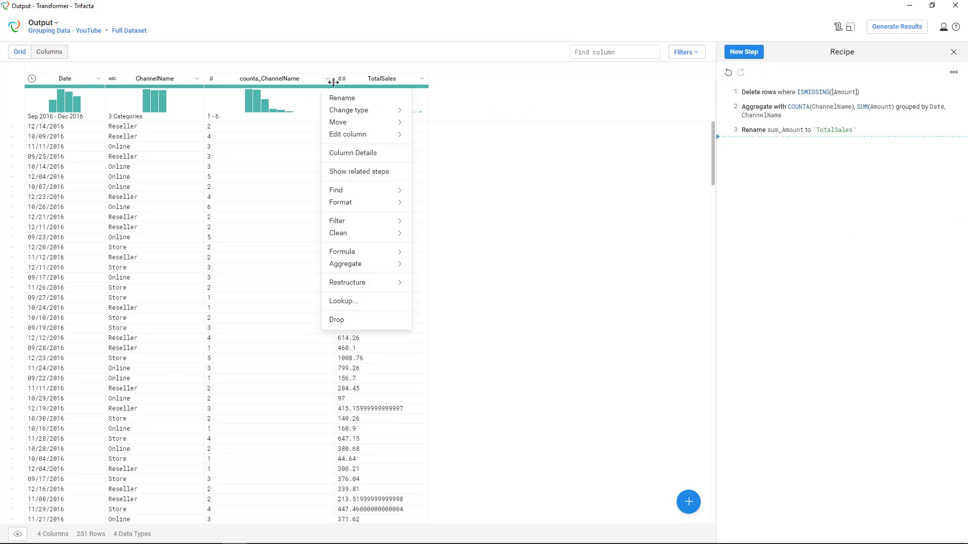
{"action": "left_click", "coordinate": [348, 99]}
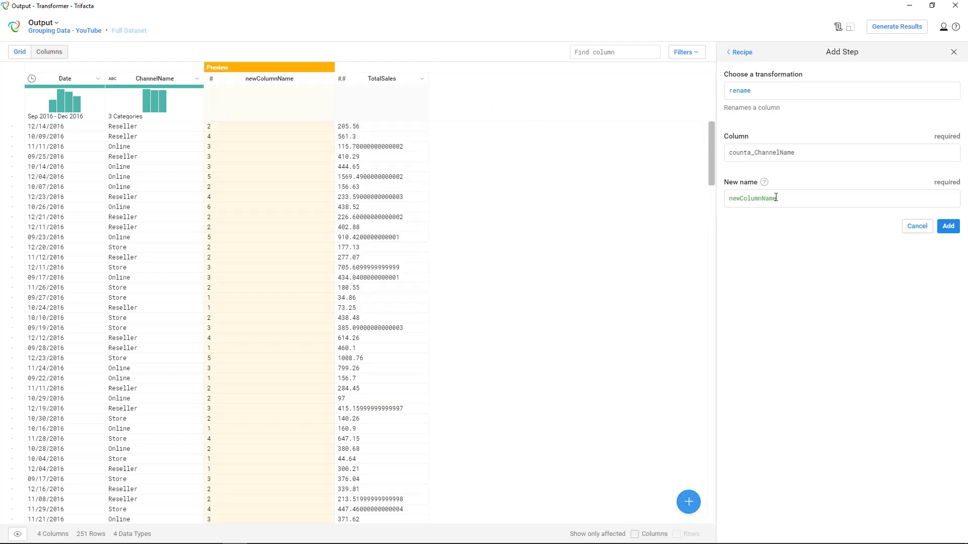
{"action": "type", "text": "TotalProducts"}
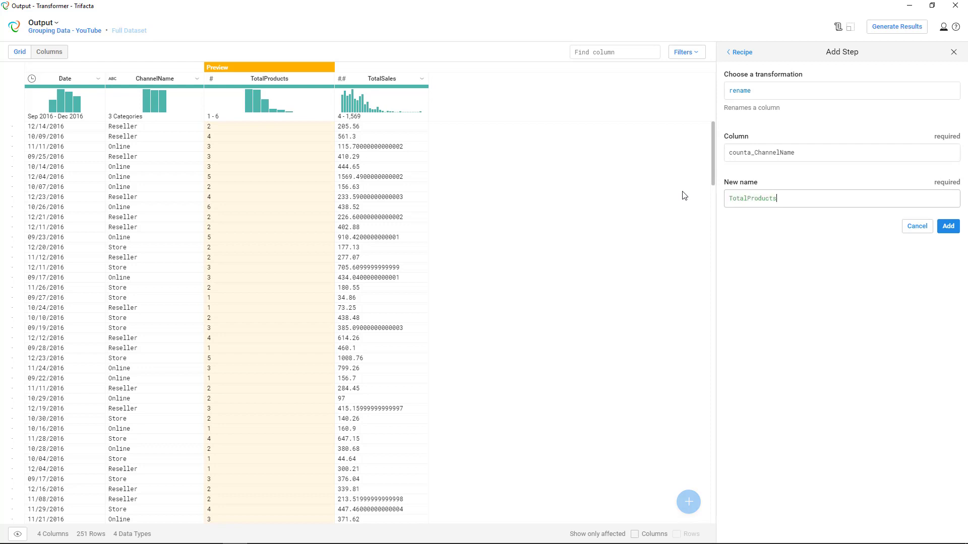
{"action": "left_click", "coordinate": [944, 229]}
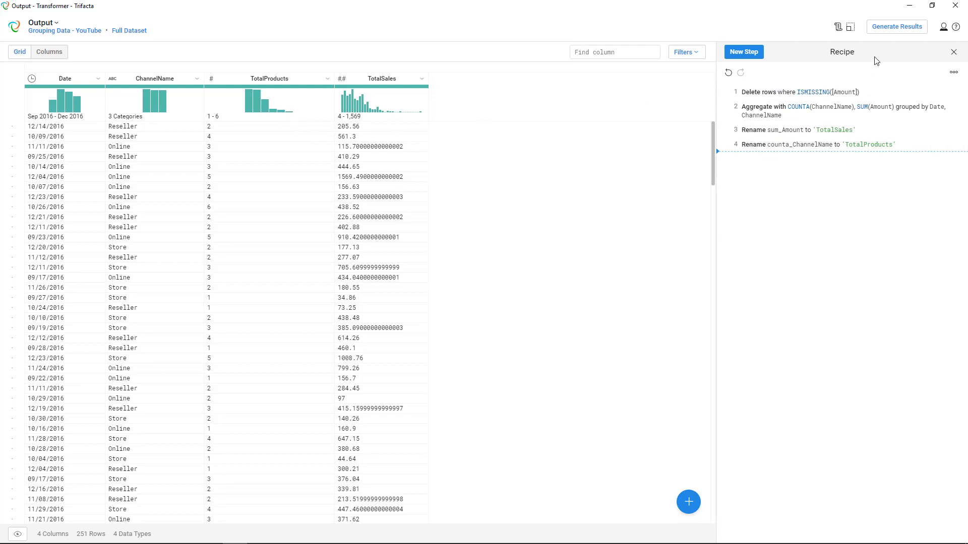
Step: Generate the Output results in CSV format only, with JSON excluded
{"action": "left_click", "coordinate": [899, 30]}
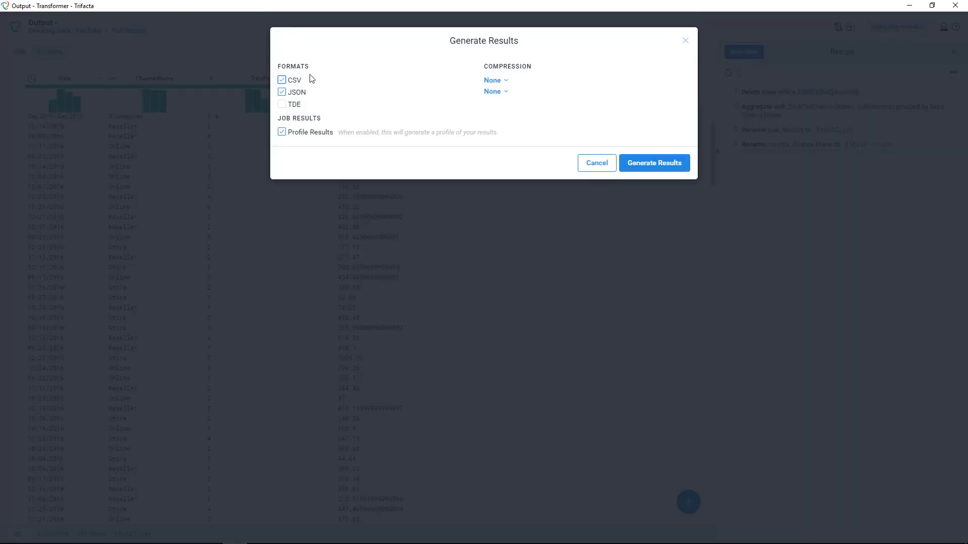
{"action": "left_click", "coordinate": [297, 93]}
{"action": "left_click", "coordinate": [654, 162]}
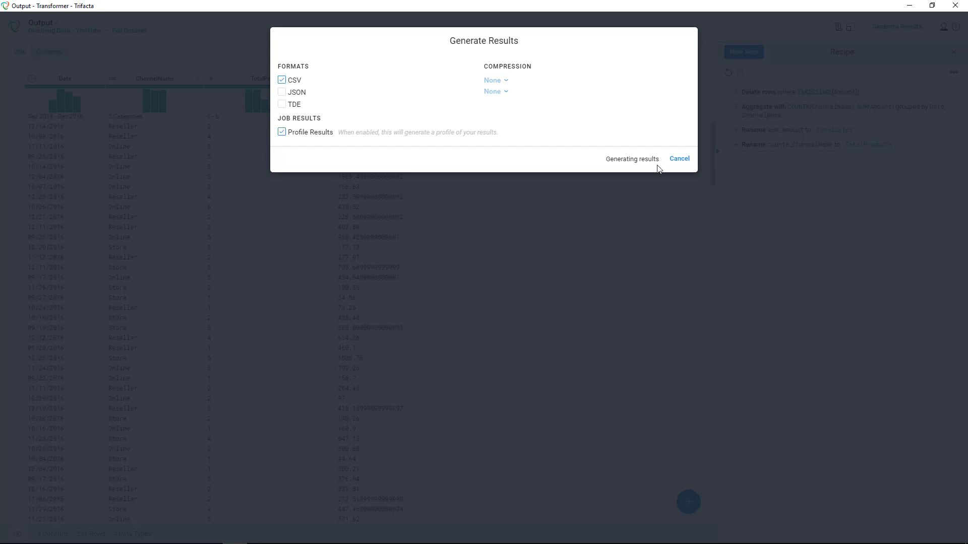